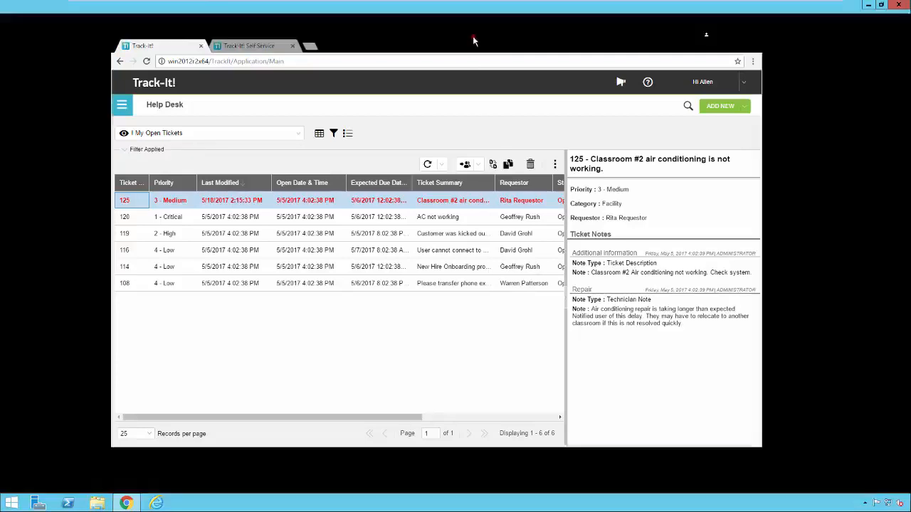
Maximize the browser window and open a blank new ticket form
{"action": "double_click", "coordinate": [472, 34]}
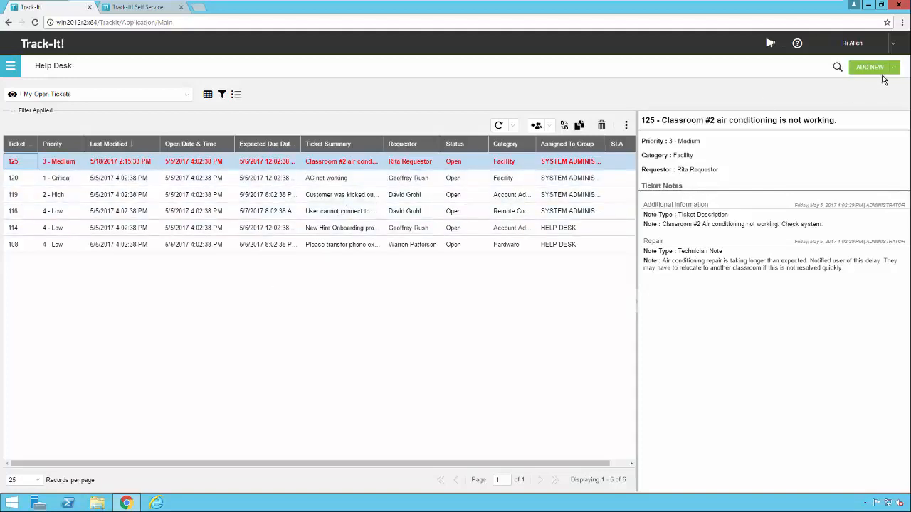
{"action": "left_click", "coordinate": [893, 68]}
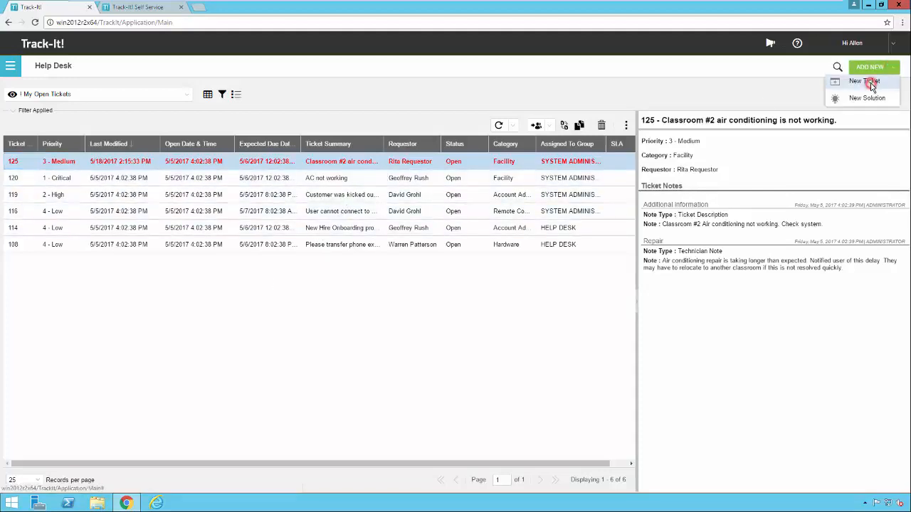
{"action": "left_click", "coordinate": [866, 82]}
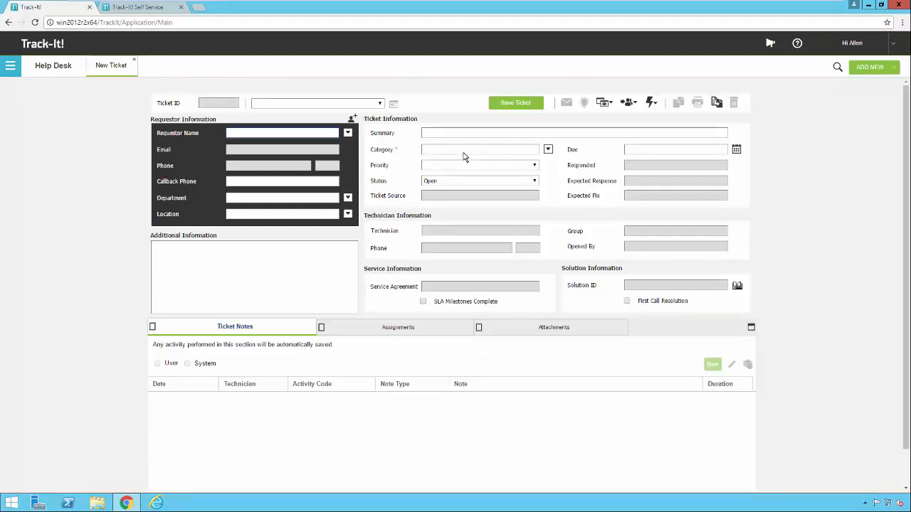
Open the Classroom #2 air conditioning ticket from the Help Desk list and show its system notes temporarily, hiding them again
{"action": "left_click", "coordinate": [45, 68]}
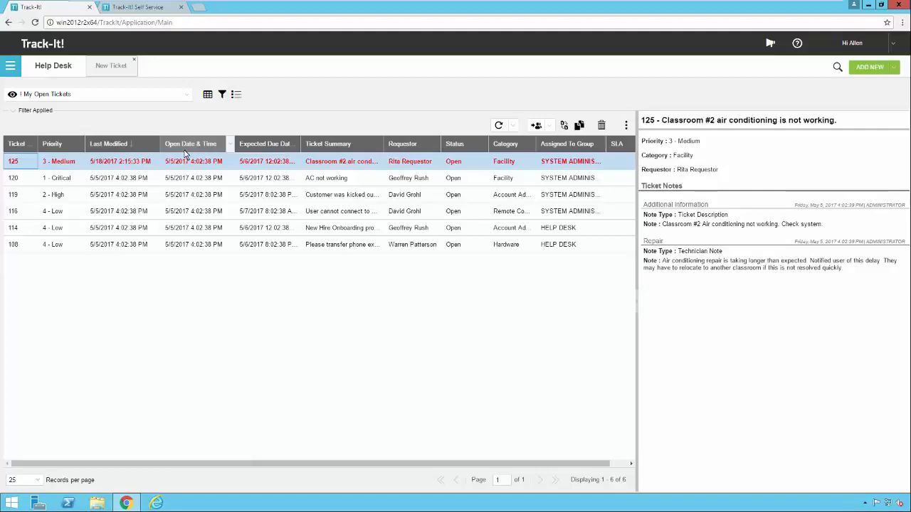
{"action": "double_click", "coordinate": [142, 162]}
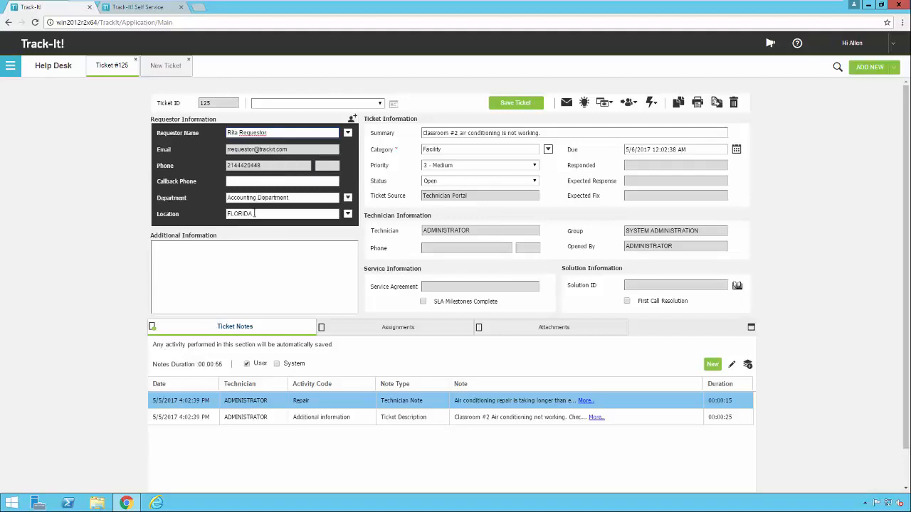
{"action": "left_click", "coordinate": [237, 255]}
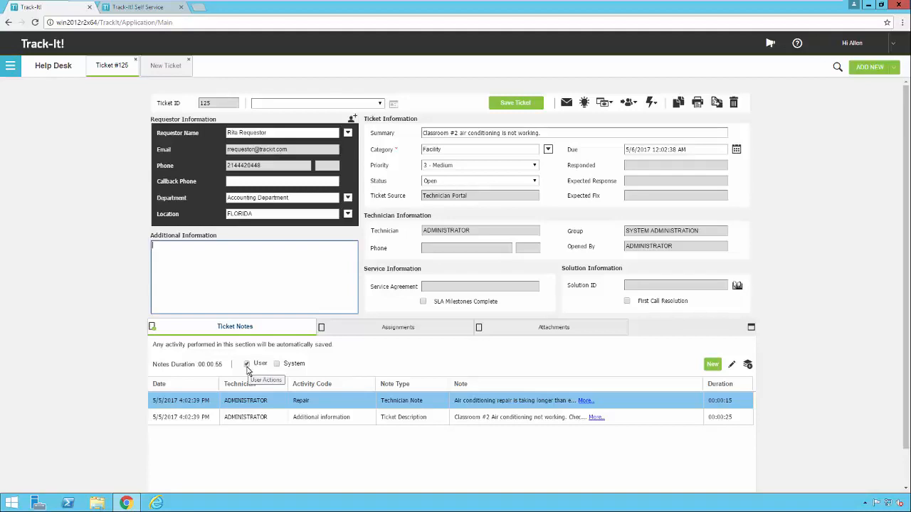
{"action": "left_click", "coordinate": [277, 365]}
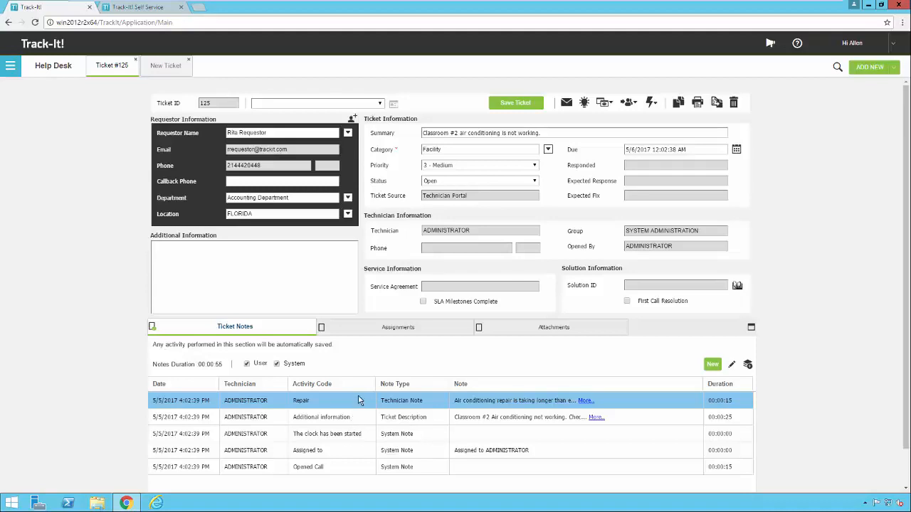
{"action": "left_click", "coordinate": [277, 365]}
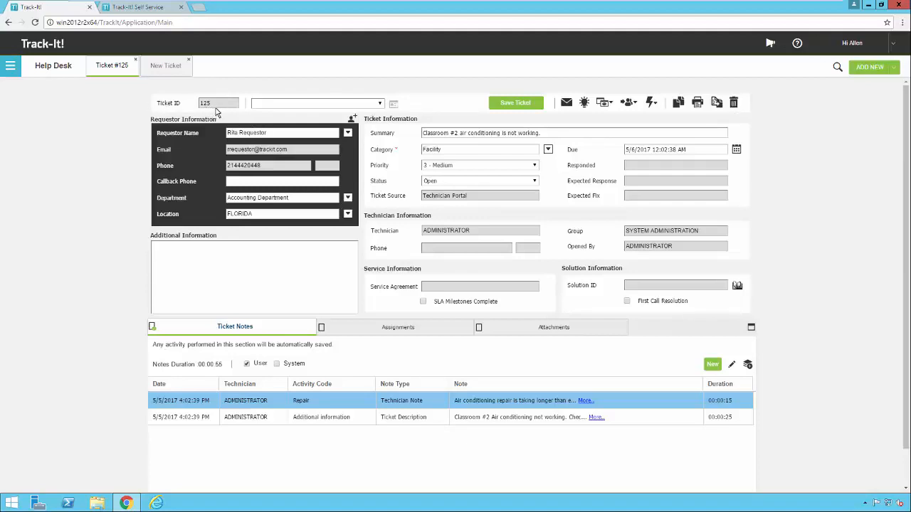
Try selecting the New Hire template on the open air conditioning ticket
{"action": "left_click", "coordinate": [381, 103]}
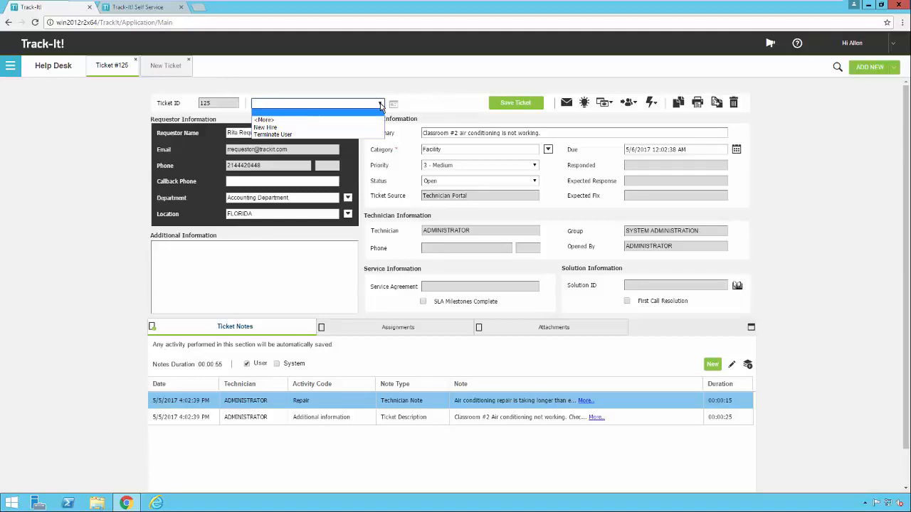
{"action": "left_click", "coordinate": [343, 128]}
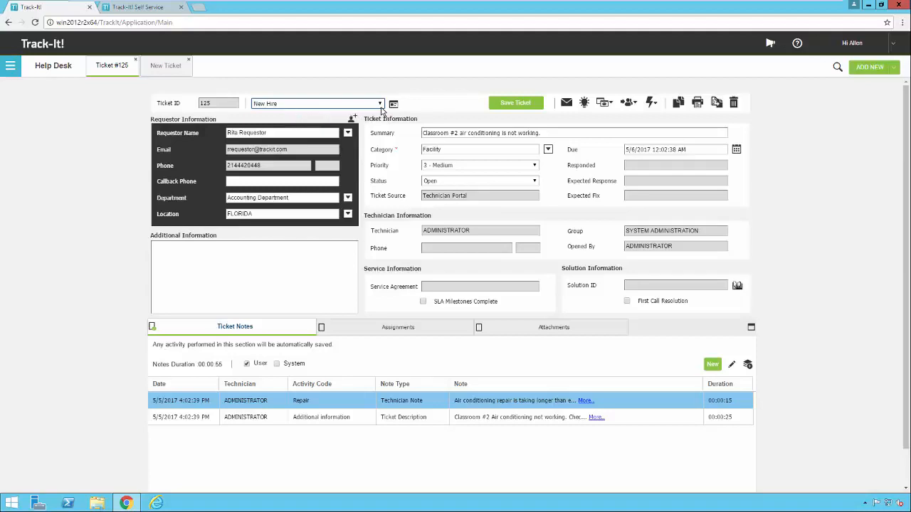
Create another new ticket and apply the New Hire template to it
{"action": "left_click", "coordinate": [889, 67]}
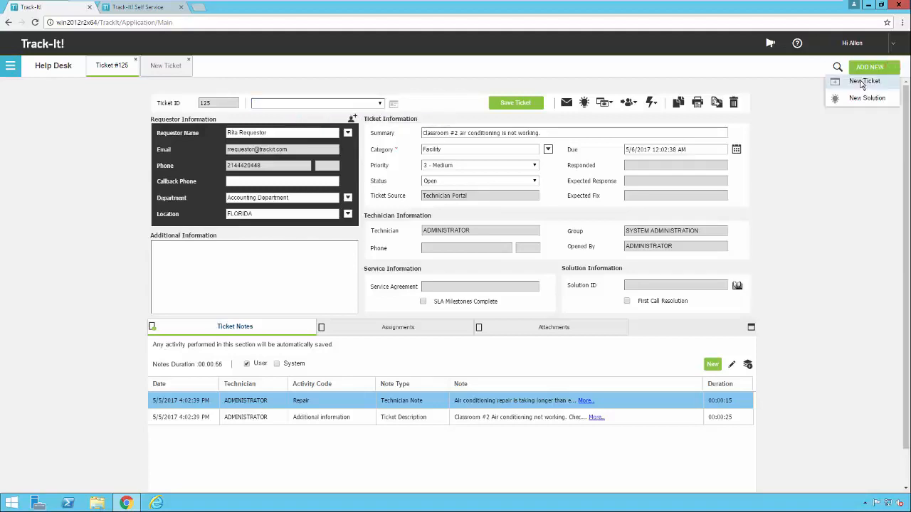
{"action": "left_click", "coordinate": [863, 81]}
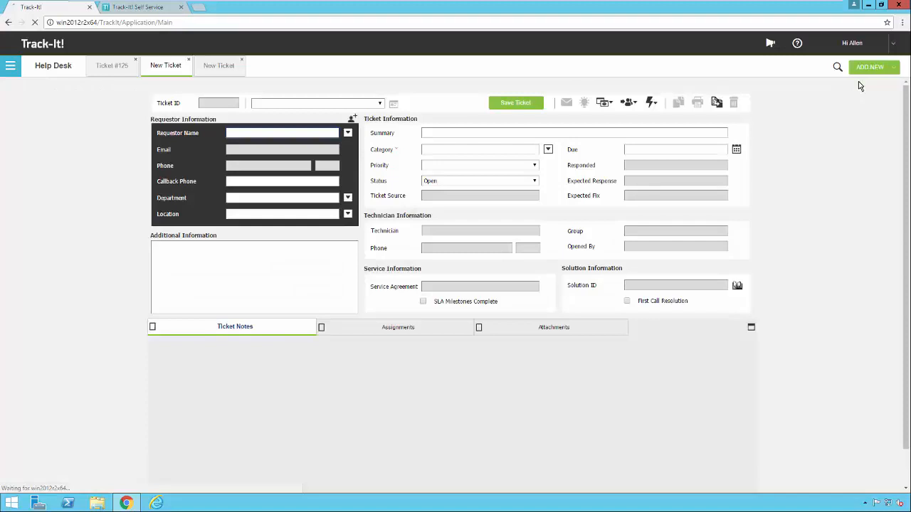
{"action": "left_click", "coordinate": [380, 104]}
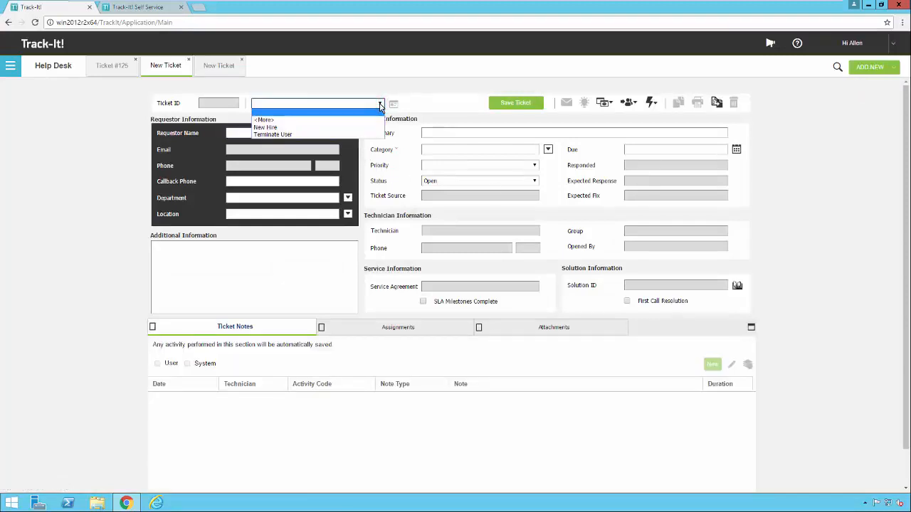
{"action": "left_click", "coordinate": [296, 129]}
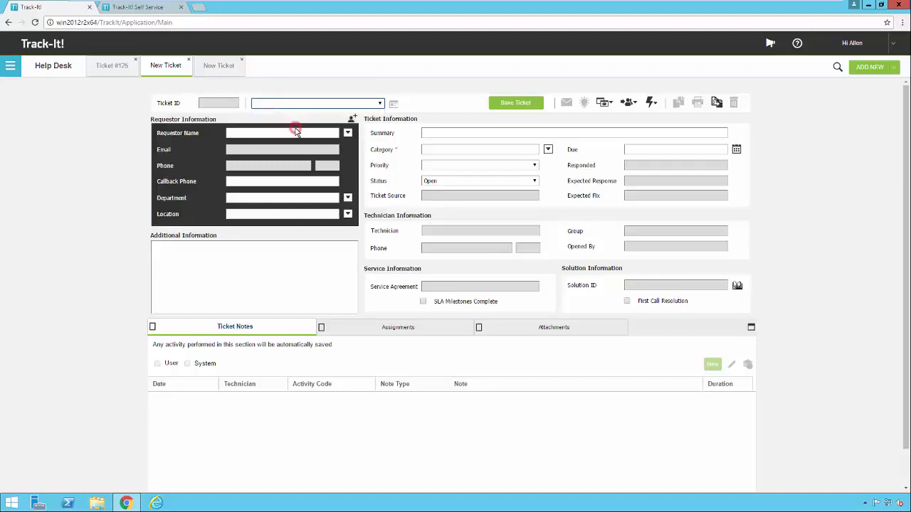
{"action": "left_click", "coordinate": [393, 104]}
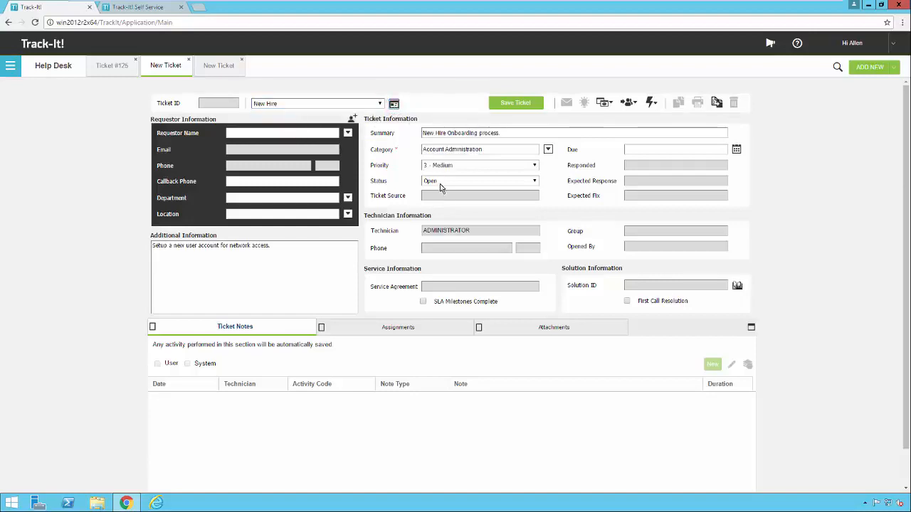
Review the selectable requestors for the new ticket and close the list without choosing one
{"action": "left_click", "coordinate": [234, 133]}
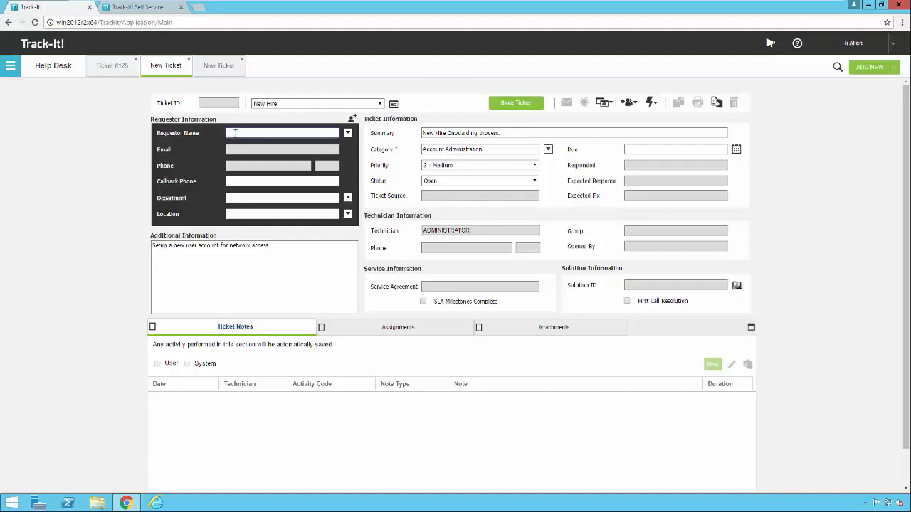
{"action": "left_click", "coordinate": [347, 133]}
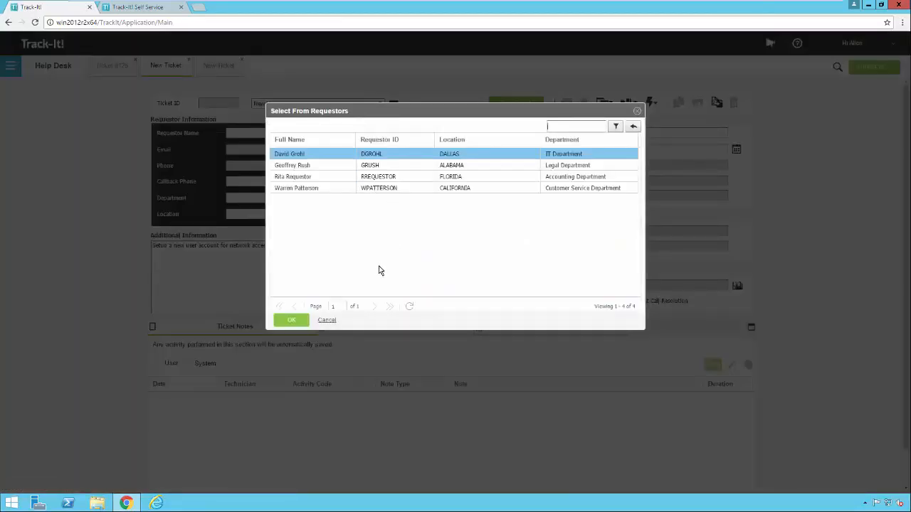
{"action": "left_click", "coordinate": [326, 321]}
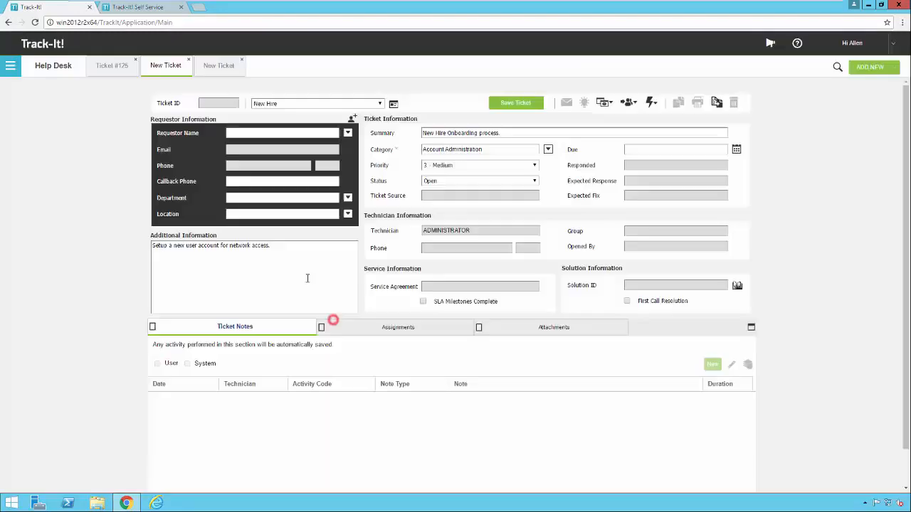
Enter the requestor's full name on the new ticket, and check the Callback Phone and Additional Information fields without editing them
{"action": "left_click", "coordinate": [259, 132]}
{"action": "type", "text": "Da"}
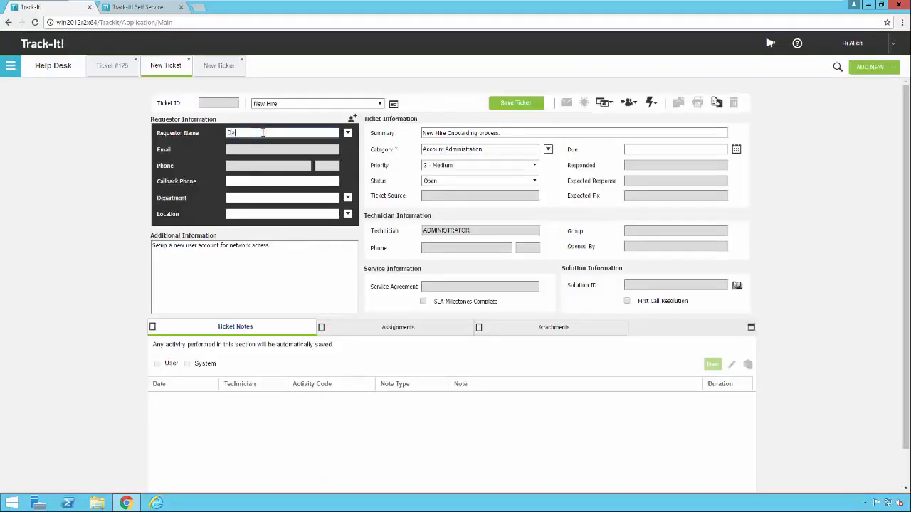
{"action": "type", "text": "vid Grohl"}
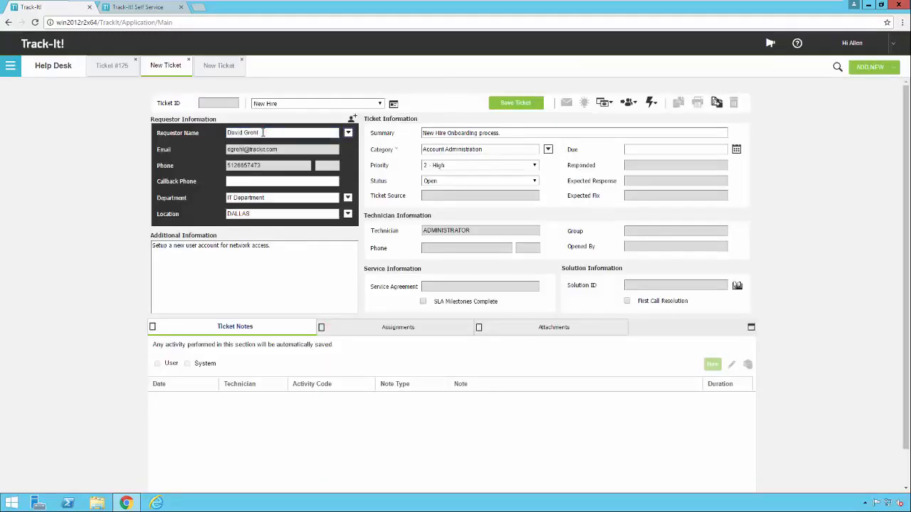
{"action": "left_click", "coordinate": [247, 181]}
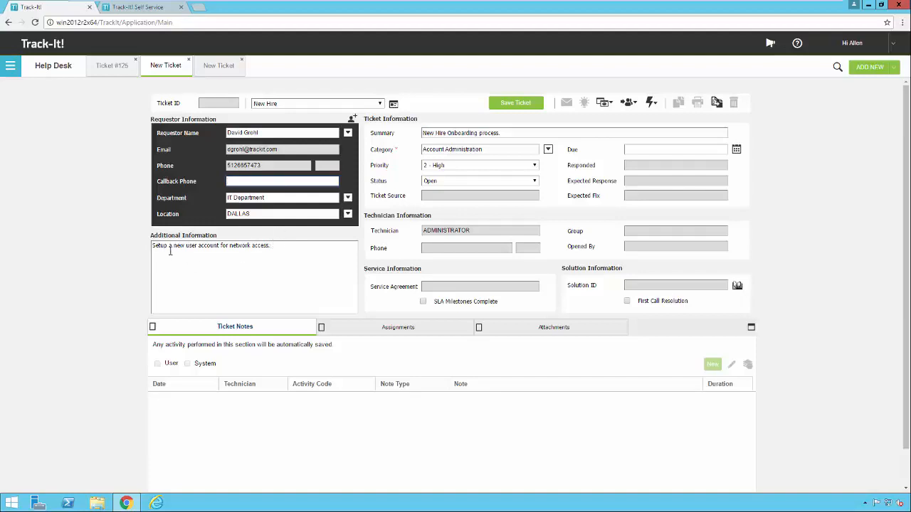
{"action": "left_click", "coordinate": [292, 247]}
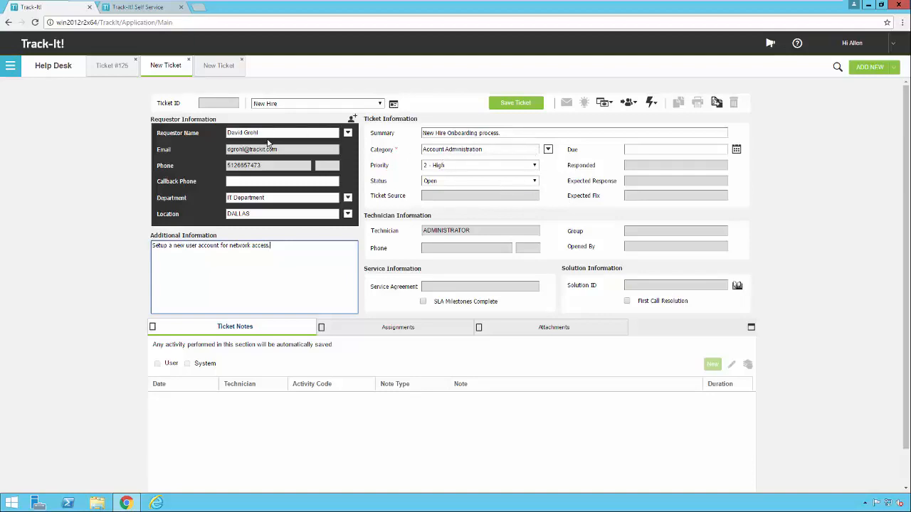
Change the ticket category to Building Maintenance under Facility and set the due date to 5/19/2017
{"action": "left_click", "coordinate": [427, 148]}
{"action": "left_click_drag", "start_coordinate": [483, 149], "coordinate": [408, 153]}
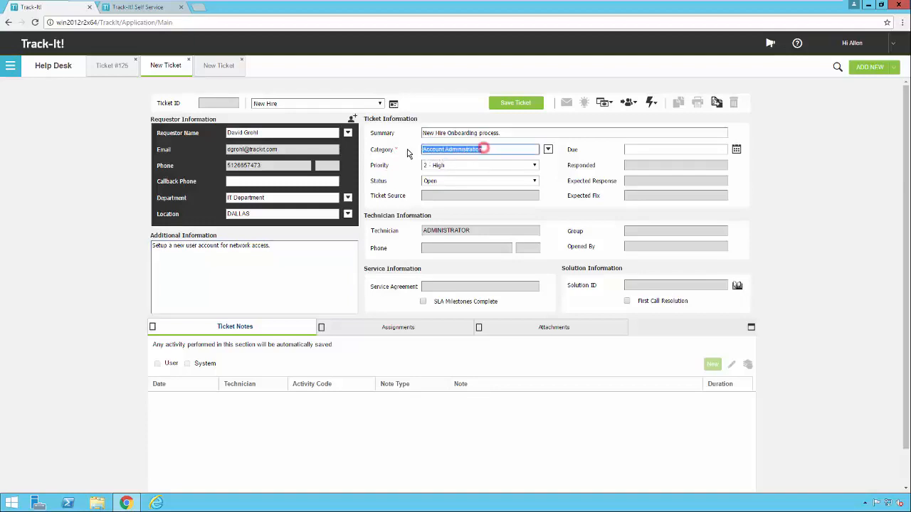
{"action": "left_click", "coordinate": [548, 149]}
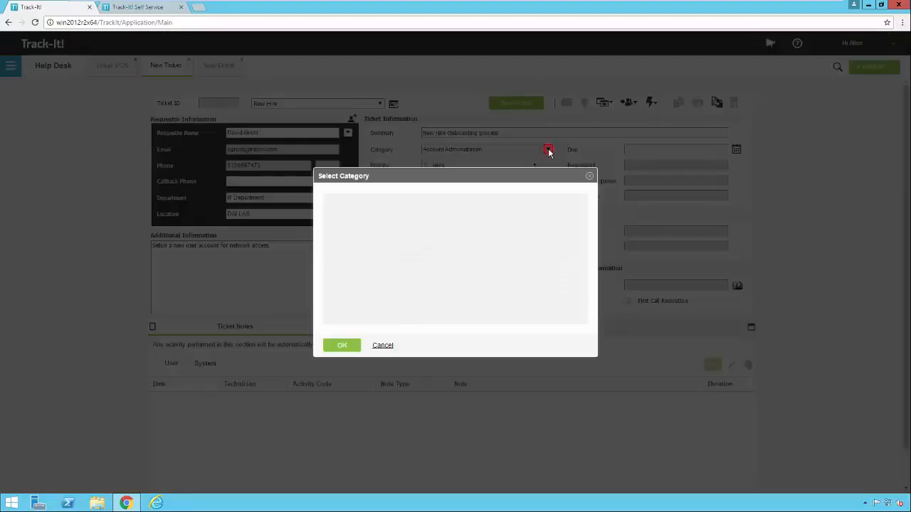
{"action": "left_click", "coordinate": [331, 222]}
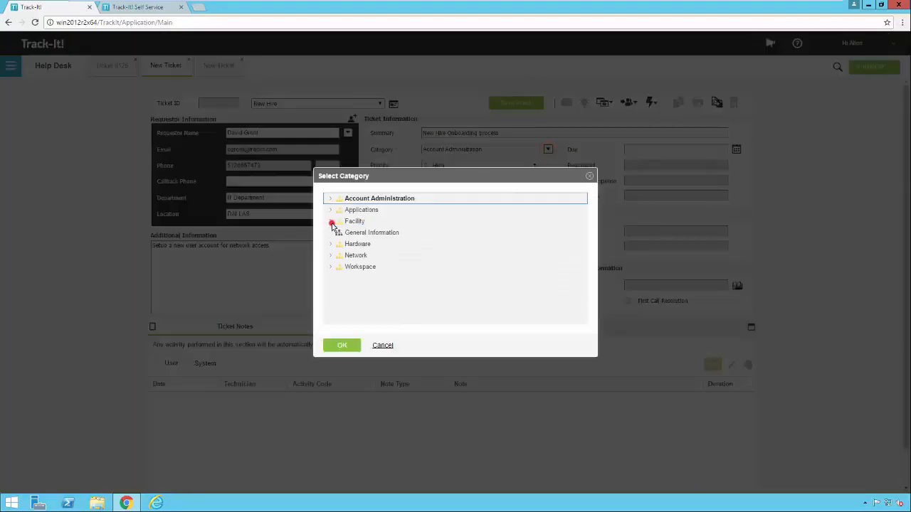
{"action": "left_click", "coordinate": [389, 236]}
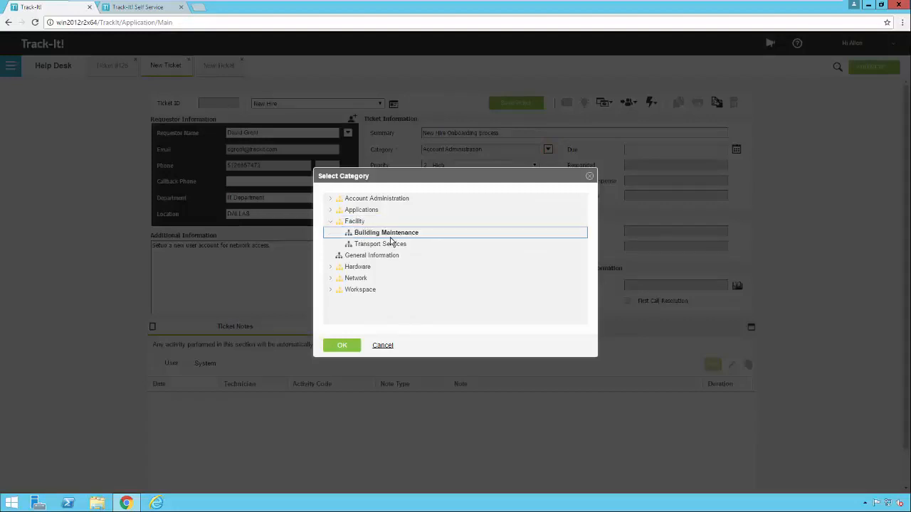
{"action": "left_click", "coordinate": [342, 346]}
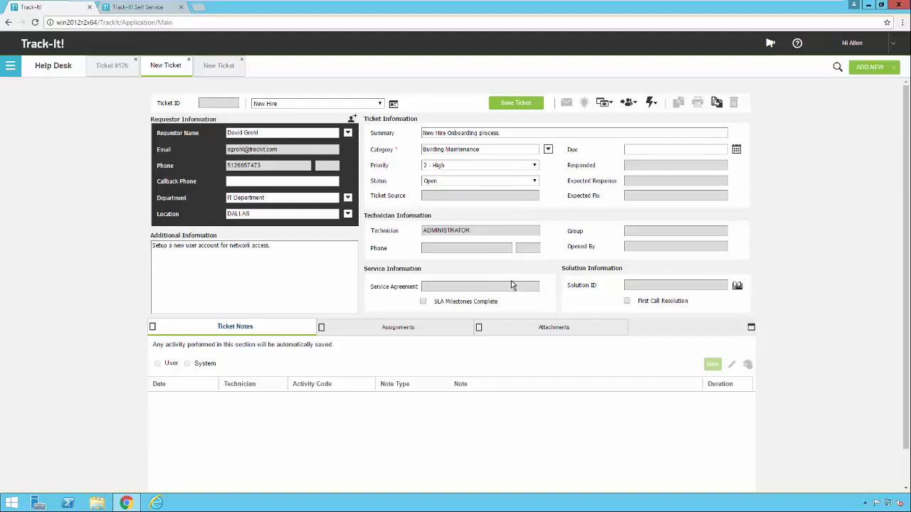
{"action": "left_click", "coordinate": [736, 151]}
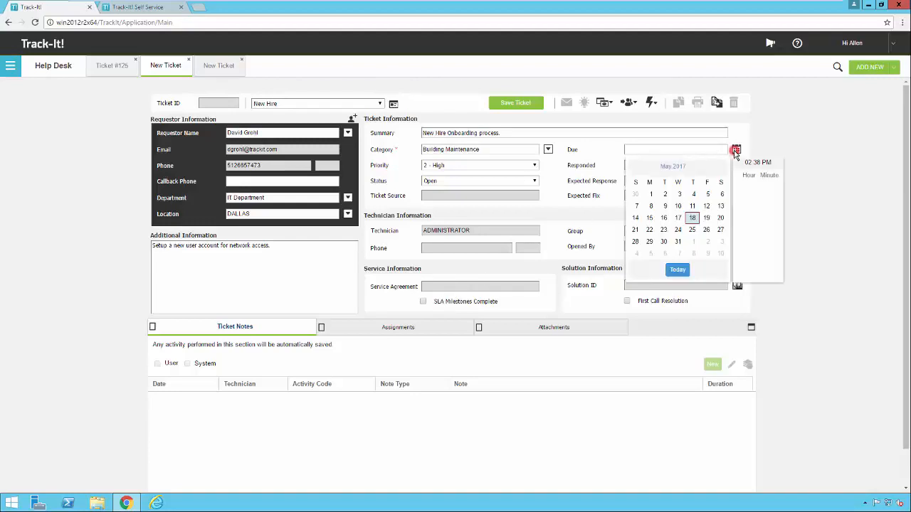
{"action": "left_click", "coordinate": [706, 219]}
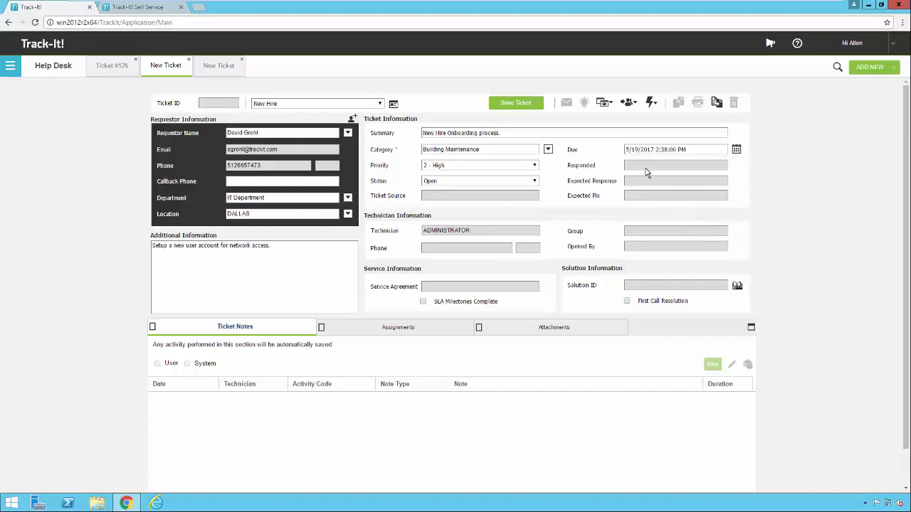
Review the available Priority and Status options without changing either selection, and save the ticket
{"action": "left_click", "coordinate": [535, 166]}
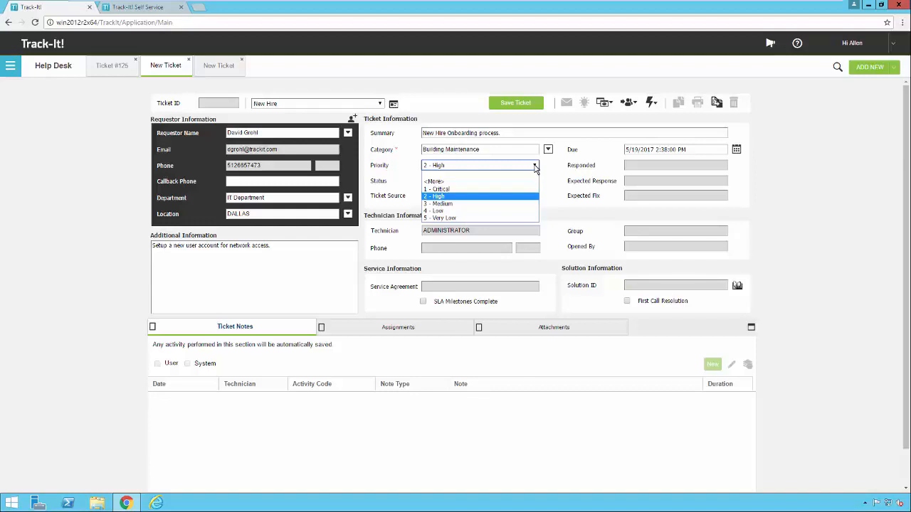
{"action": "left_click", "coordinate": [535, 167]}
{"action": "left_click", "coordinate": [534, 181]}
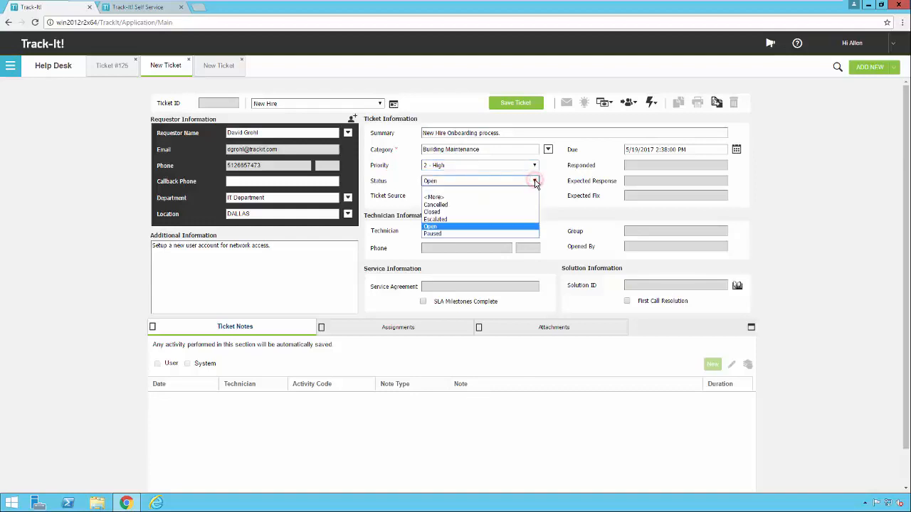
{"action": "left_click", "coordinate": [537, 183]}
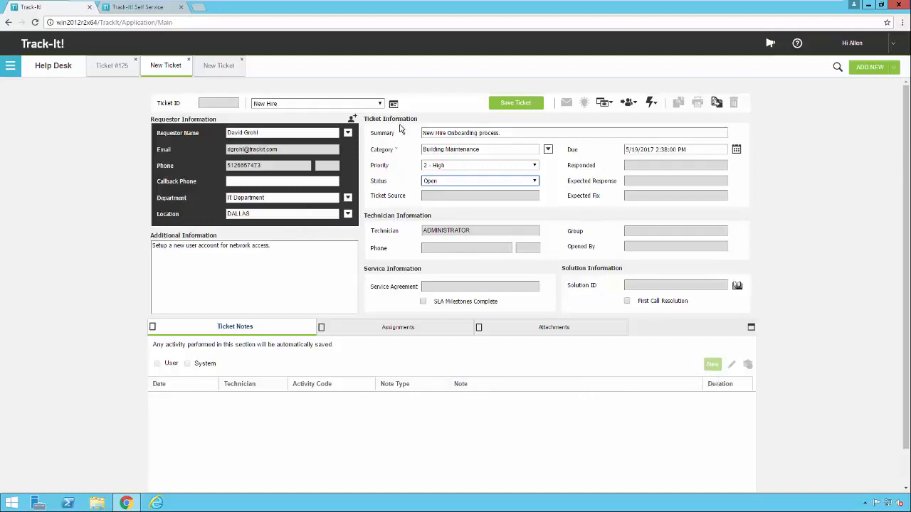
{"action": "left_click", "coordinate": [521, 104]}
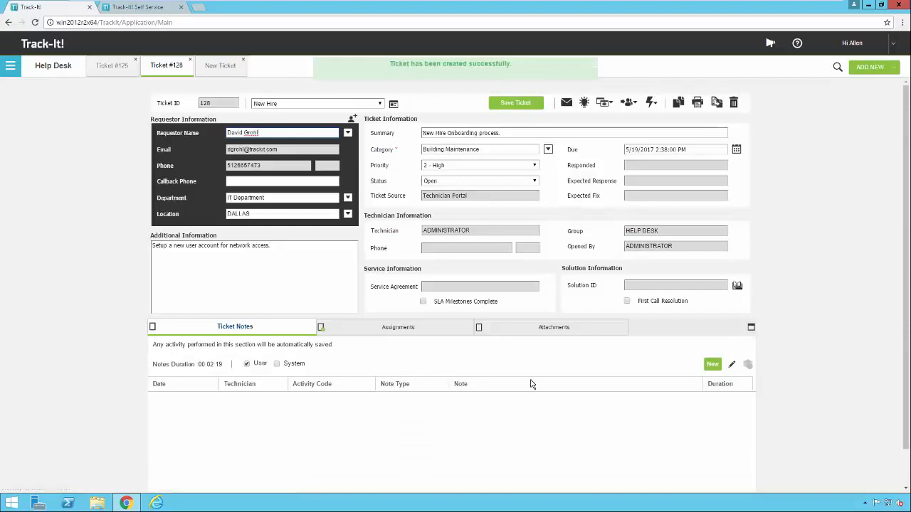
Add a private note reading "description" to the New Hire ticket, with note type Ticket Description and activity code Original description
{"action": "left_click", "coordinate": [713, 365]}
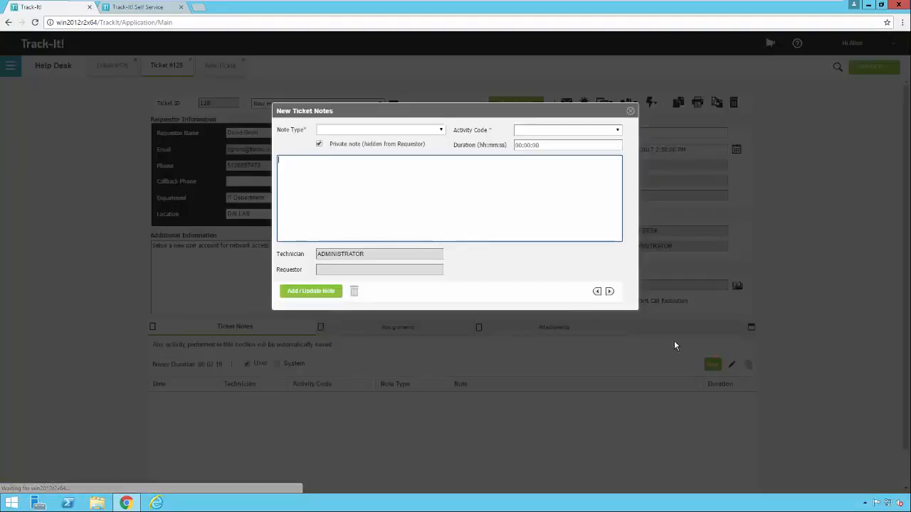
{"action": "left_click", "coordinate": [442, 130]}
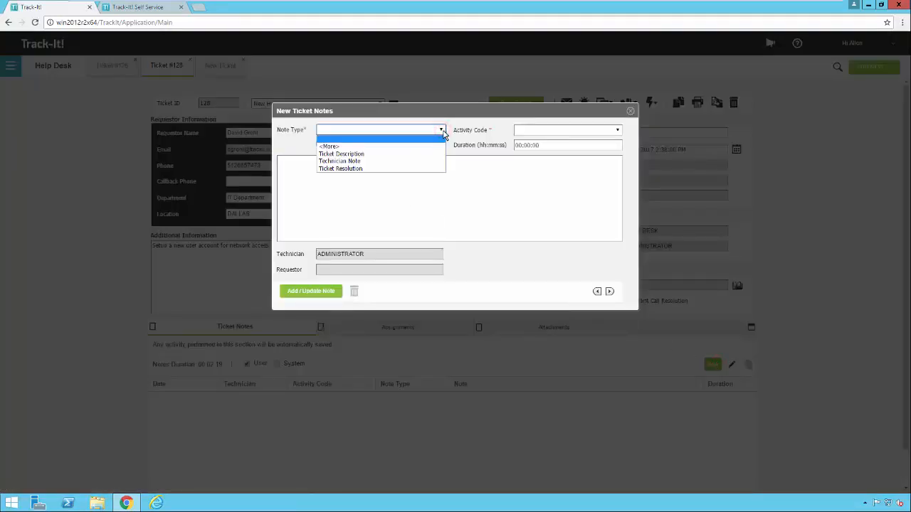
{"action": "left_click", "coordinate": [402, 157]}
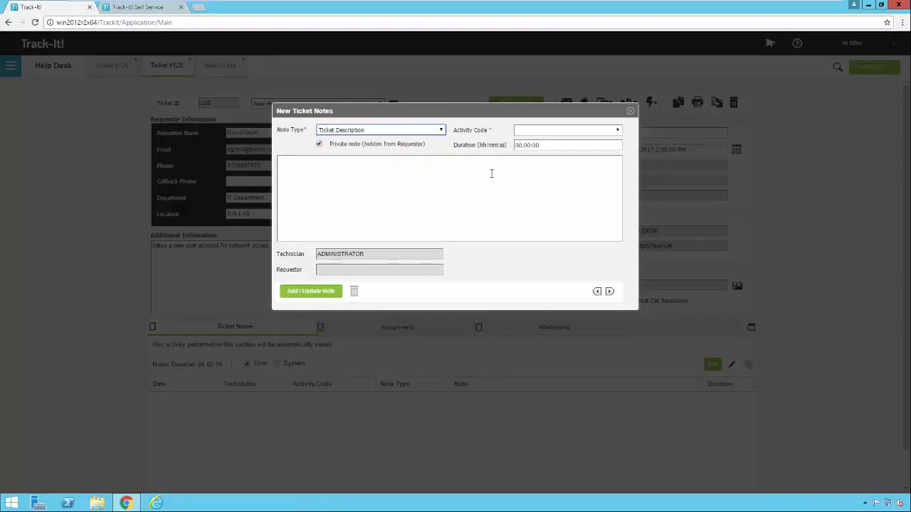
{"action": "left_click", "coordinate": [617, 130]}
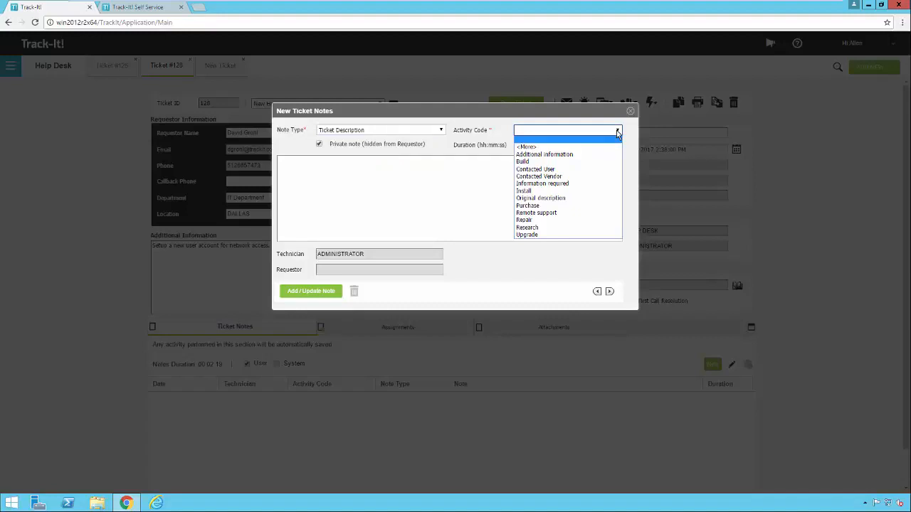
{"action": "left_click", "coordinate": [562, 198]}
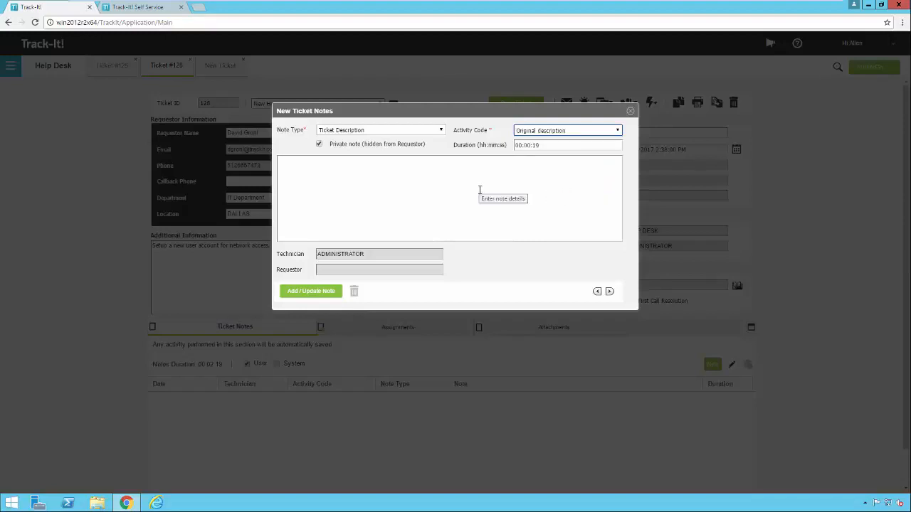
{"action": "left_click", "coordinate": [446, 186]}
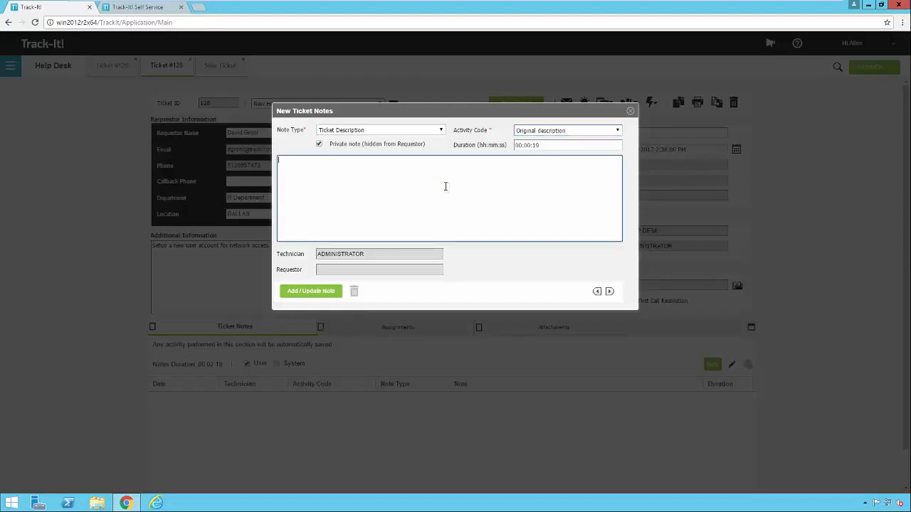
{"action": "type", "text": "description"}
{"action": "left_click", "coordinate": [322, 293]}
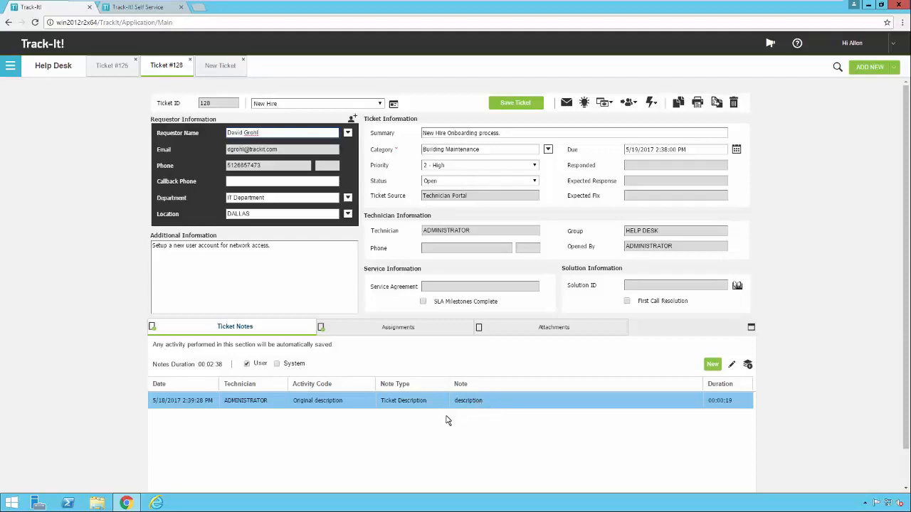
Review the ticket's assignments, open the one for provisioning a workstation, and return to the New Hire ticket
{"action": "left_click", "coordinate": [418, 332]}
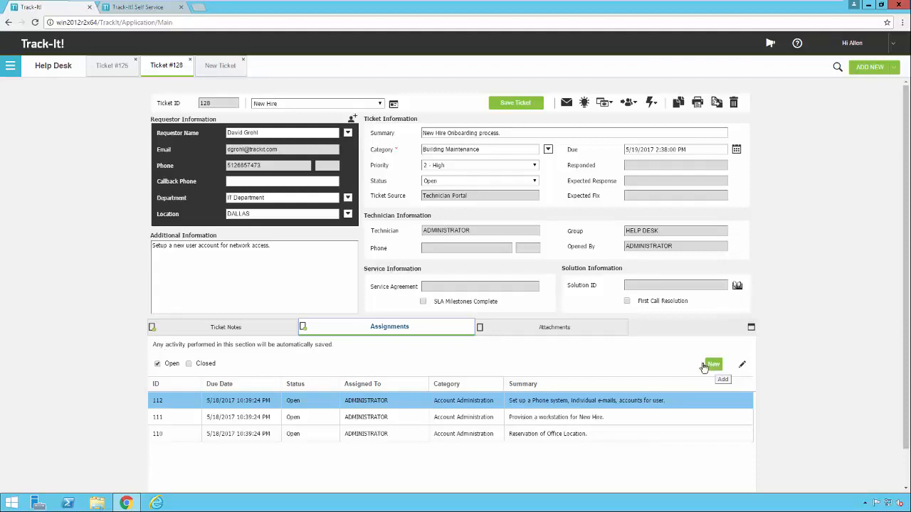
{"action": "double_click", "coordinate": [549, 421]}
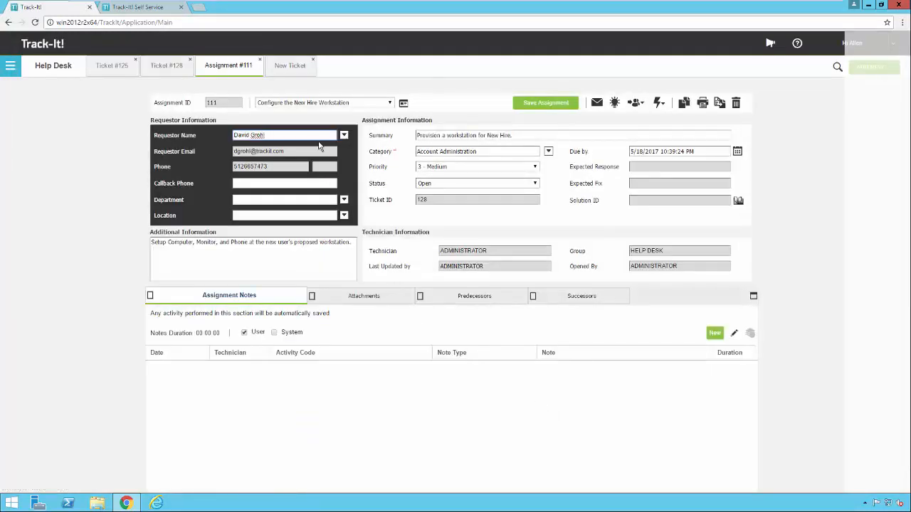
{"action": "left_click", "coordinate": [173, 69]}
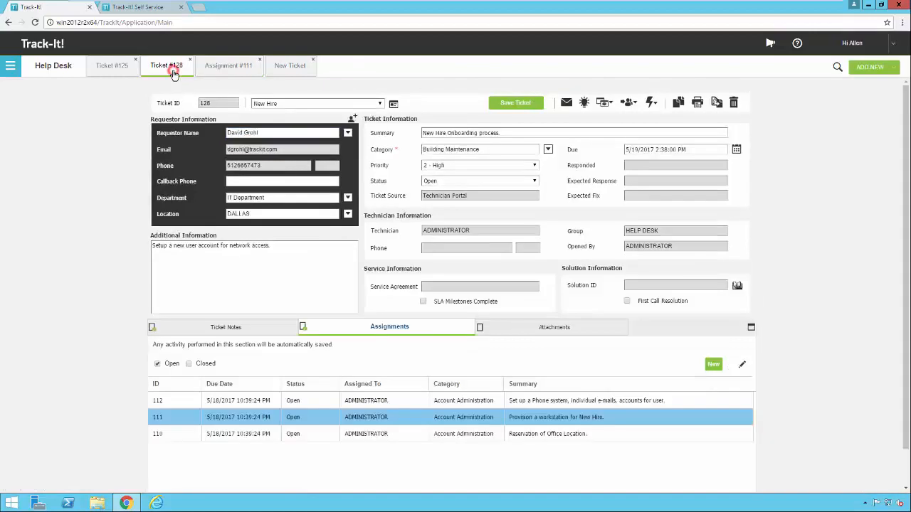
Look at the options for attaching a file or URL link without attaching anything, and save the New Hire ticket
{"action": "left_click", "coordinate": [554, 335]}
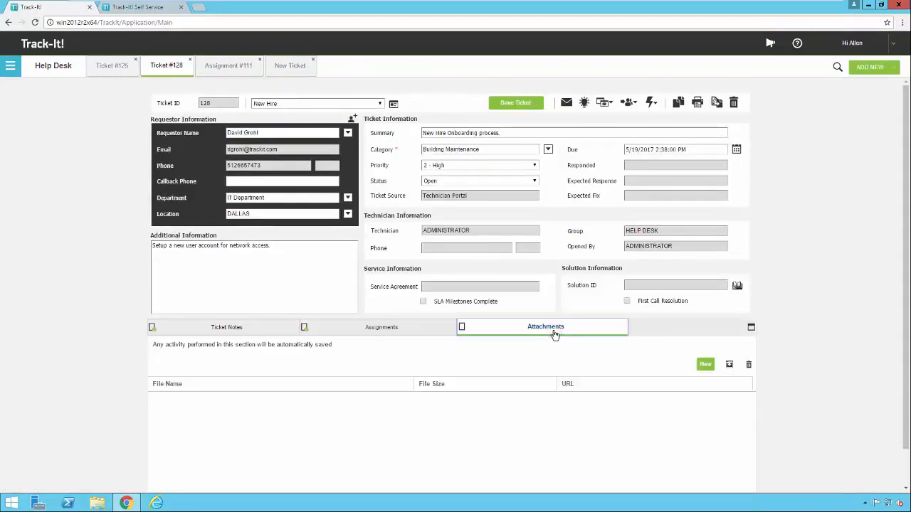
{"action": "left_click", "coordinate": [707, 366]}
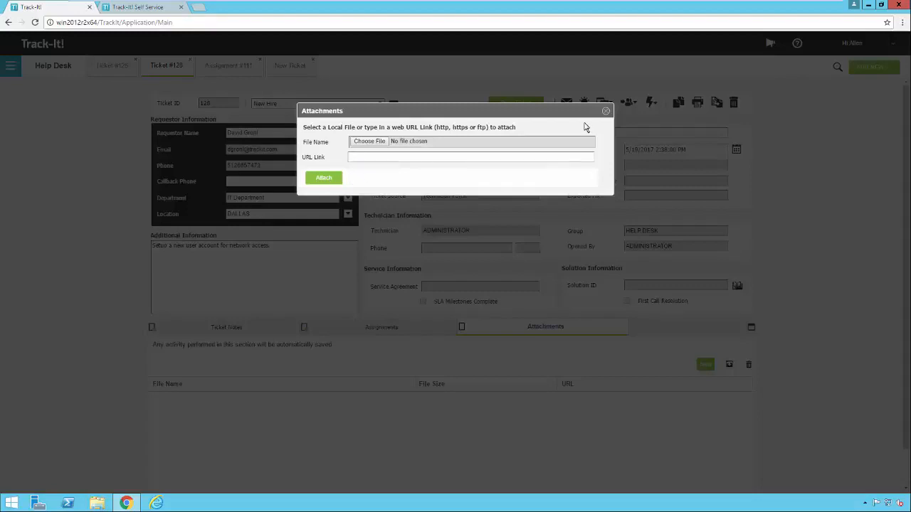
{"action": "left_click", "coordinate": [605, 111]}
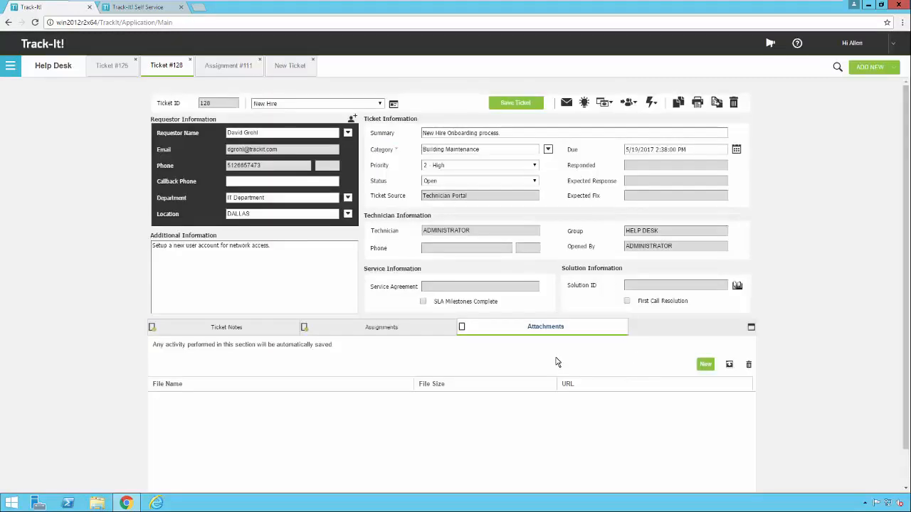
{"action": "left_click", "coordinate": [518, 105]}
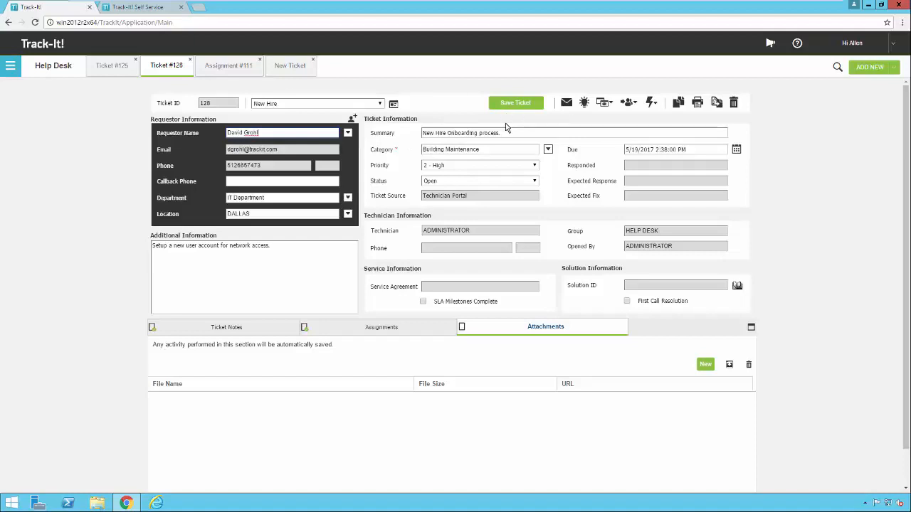
Start an email to the ticket's requestor, and review the selectable addresses and view filters without changing the recipients
{"action": "left_click", "coordinate": [567, 105]}
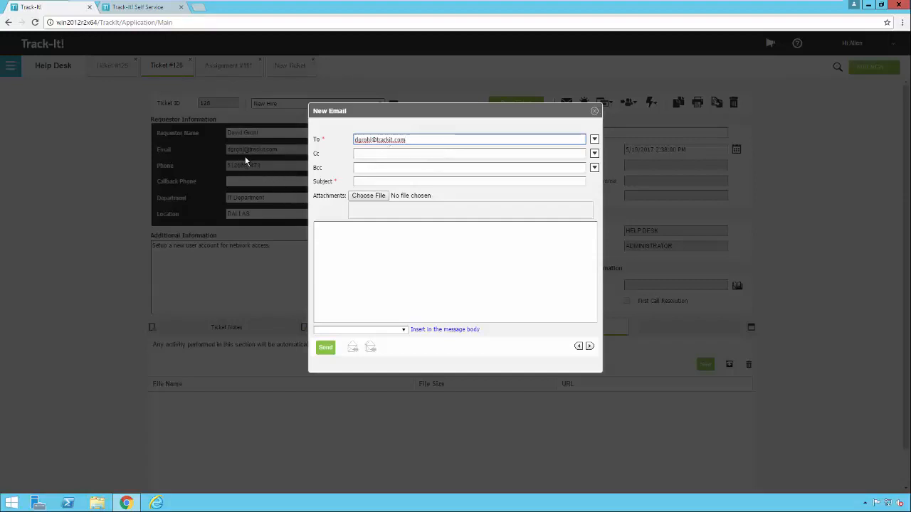
{"action": "left_click", "coordinate": [576, 175]}
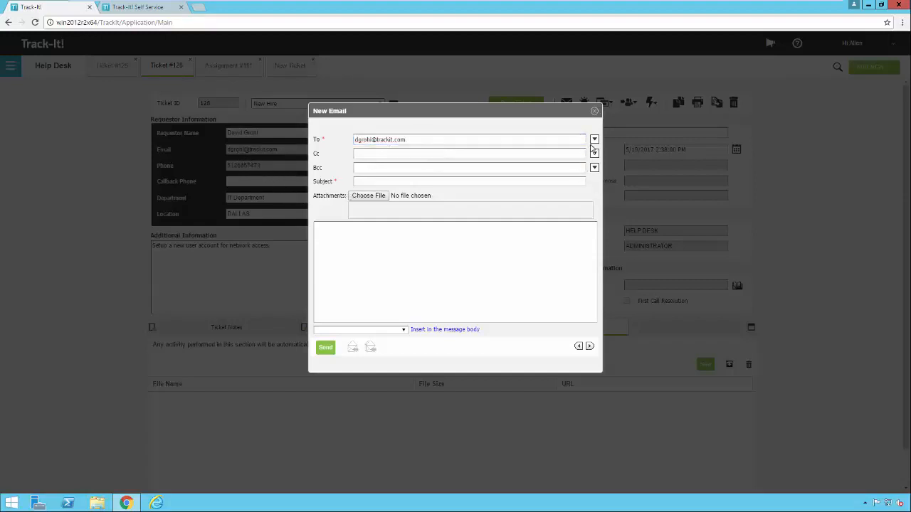
{"action": "left_click", "coordinate": [594, 140]}
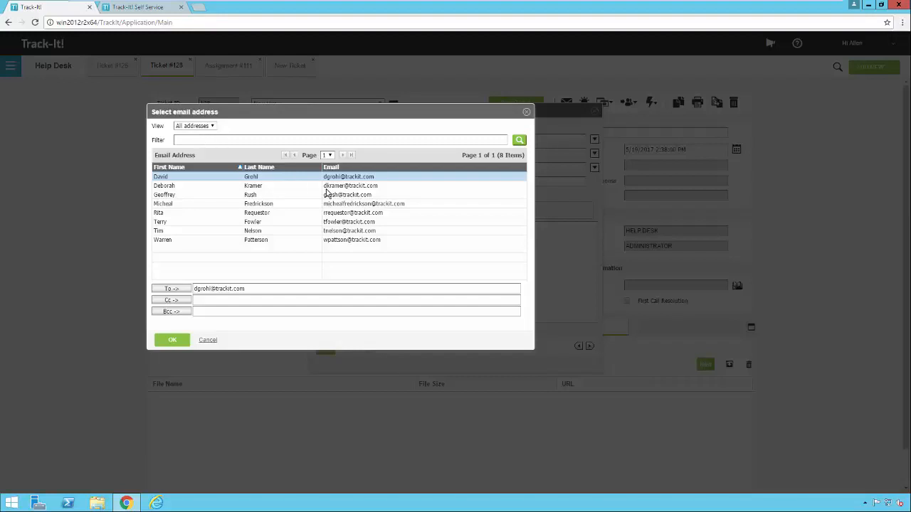
{"action": "left_click", "coordinate": [211, 126]}
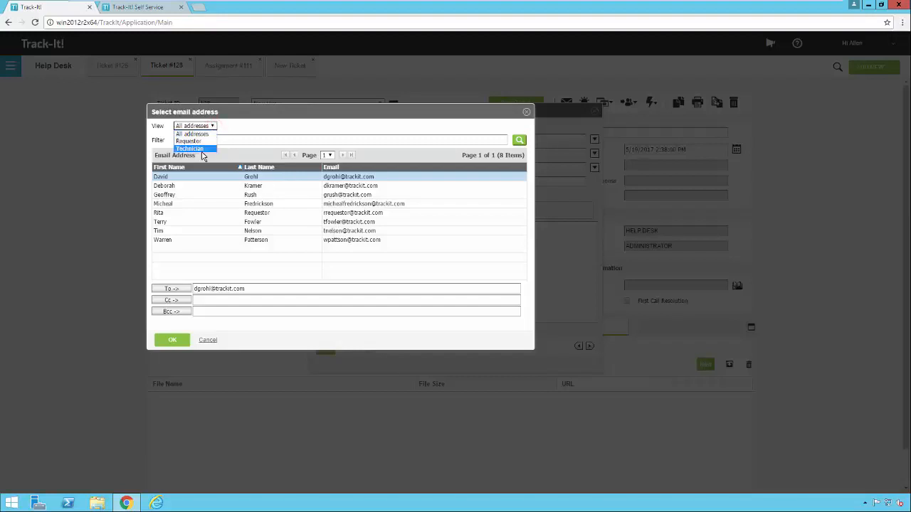
{"action": "left_click", "coordinate": [214, 125]}
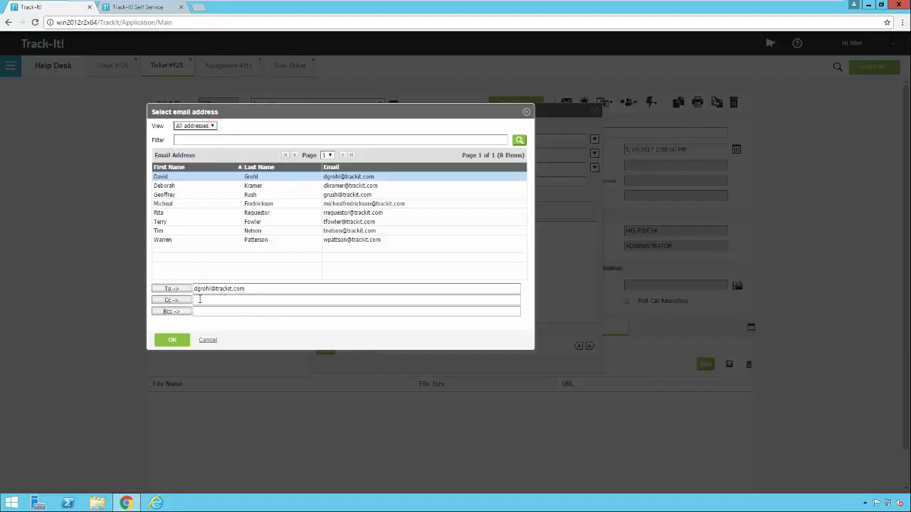
{"action": "left_click", "coordinate": [208, 340]}
Insert the ticket's Summary field into the message body, and send the email with the subject "subject"
{"action": "left_click", "coordinate": [377, 181]}
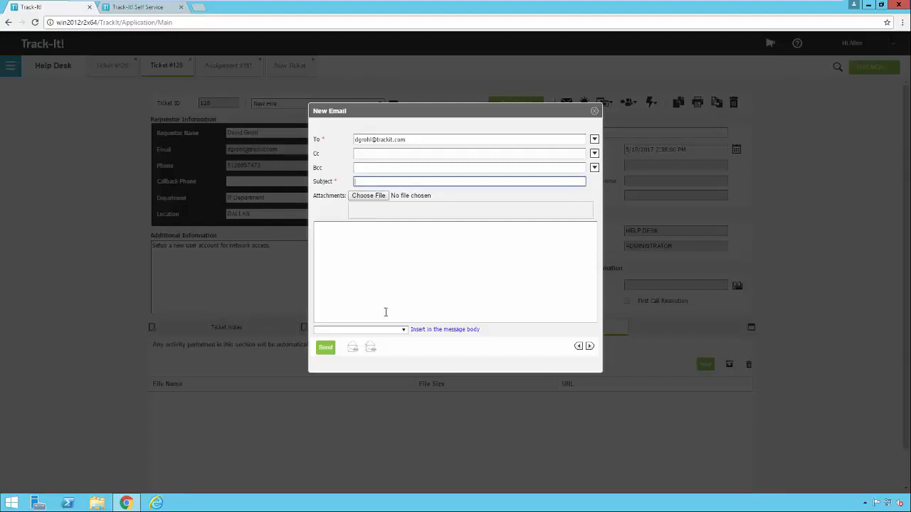
{"action": "left_click", "coordinate": [403, 330]}
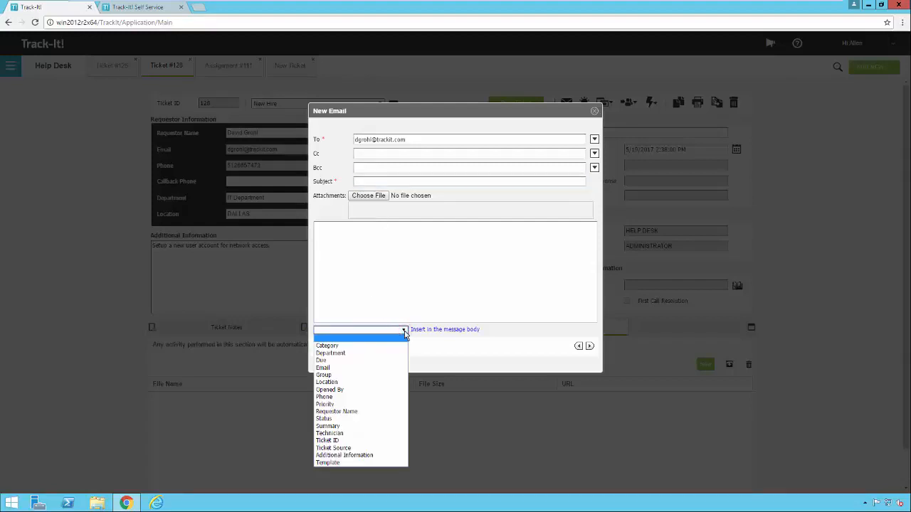
{"action": "left_click", "coordinate": [334, 426]}
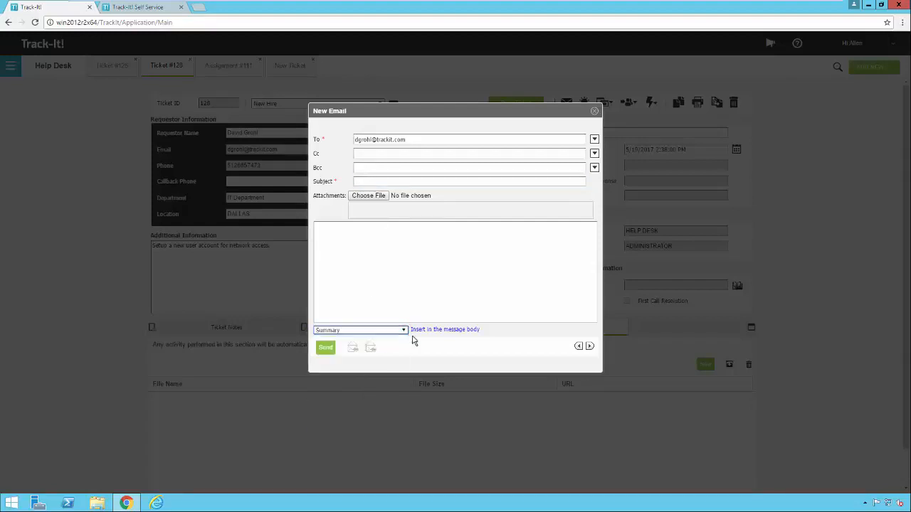
{"action": "left_click", "coordinate": [438, 330]}
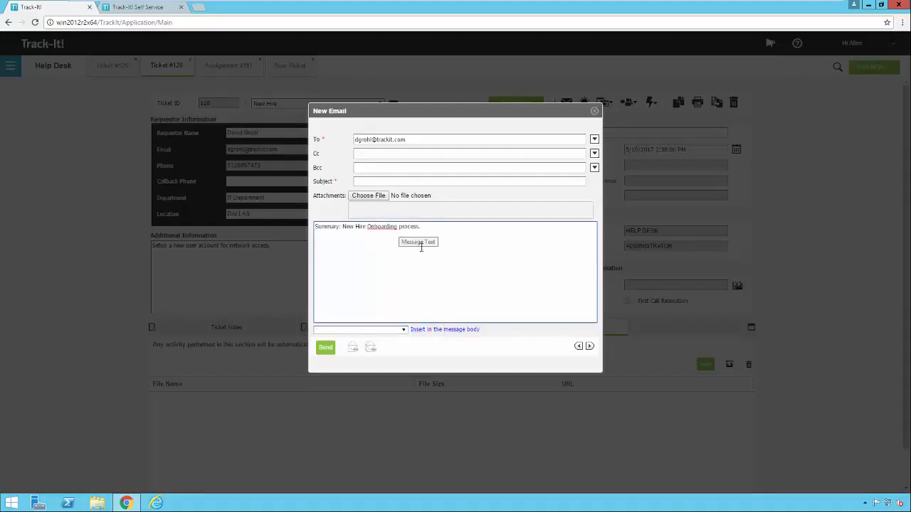
{"action": "left_click", "coordinate": [380, 181]}
{"action": "type", "text": "subj"}
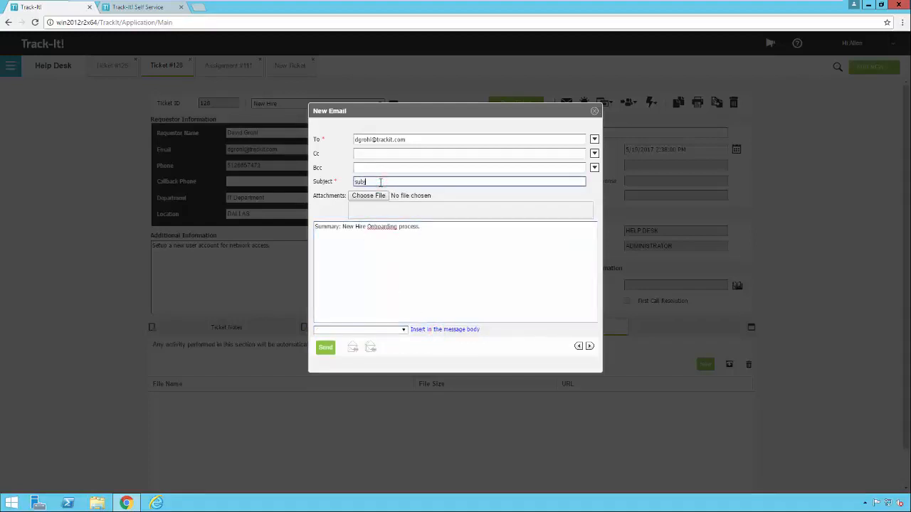
{"action": "type", "text": "ect"}
{"action": "left_click", "coordinate": [325, 347]}
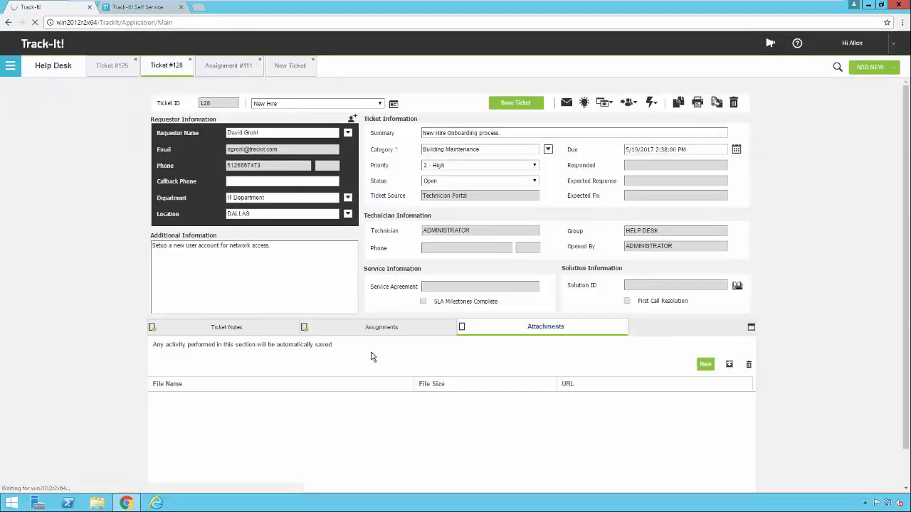
Check the New Hire ticket's notes for the sent email, and open the "User cannot connect to WIFI" ticket from the ticket list
{"action": "left_click", "coordinate": [217, 329]}
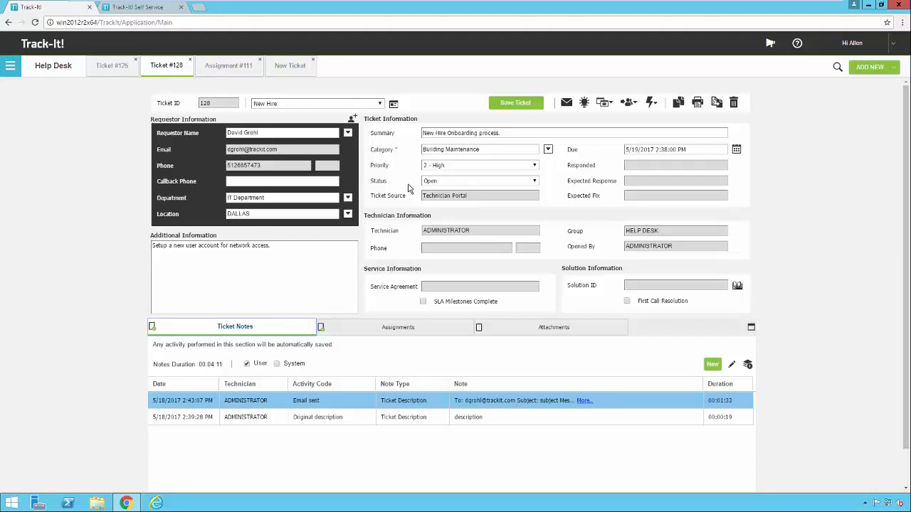
{"action": "left_click", "coordinate": [57, 72]}
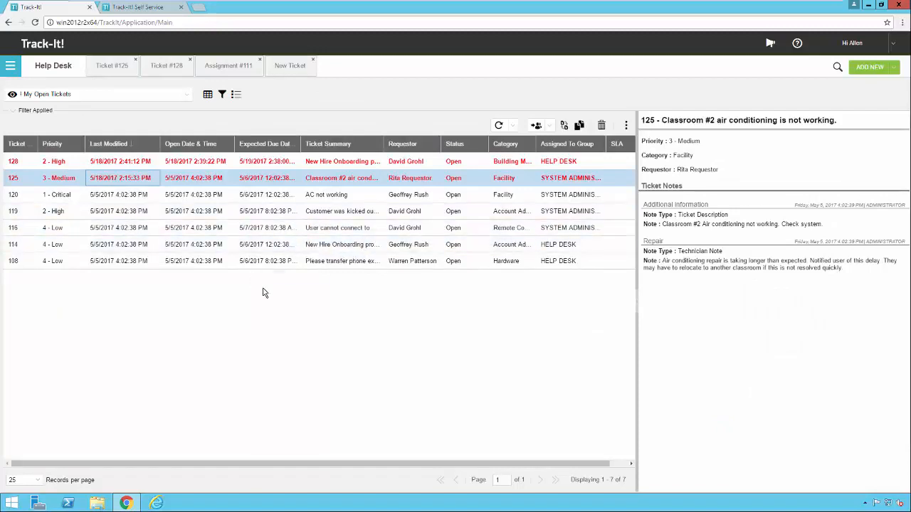
{"action": "double_click", "coordinate": [274, 228]}
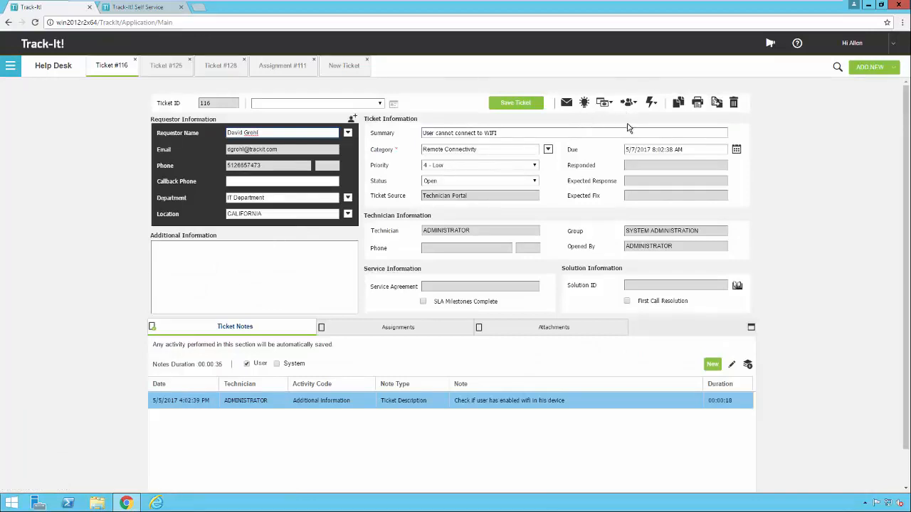
Link solution #101 Password Reset to the WIFI ticket and copy the solution text into a new ticket note
{"action": "left_click", "coordinate": [584, 103]}
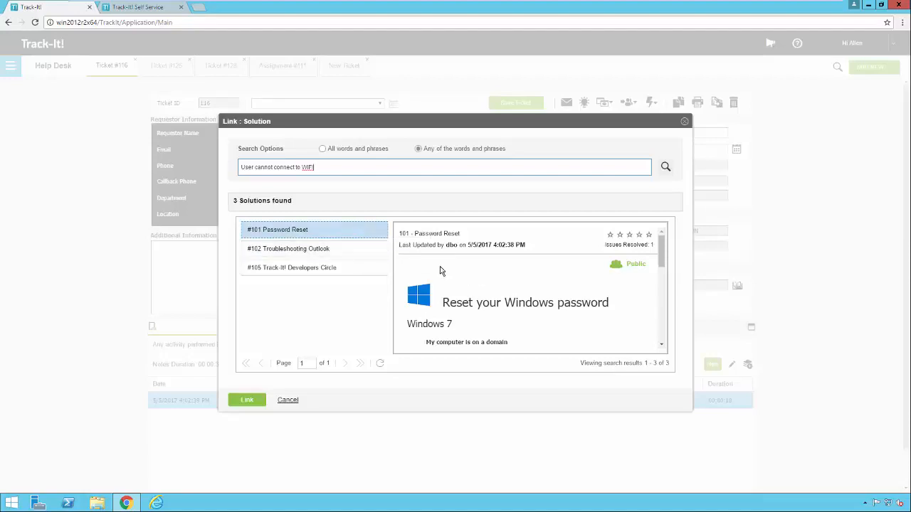
{"action": "left_click", "coordinate": [315, 232]}
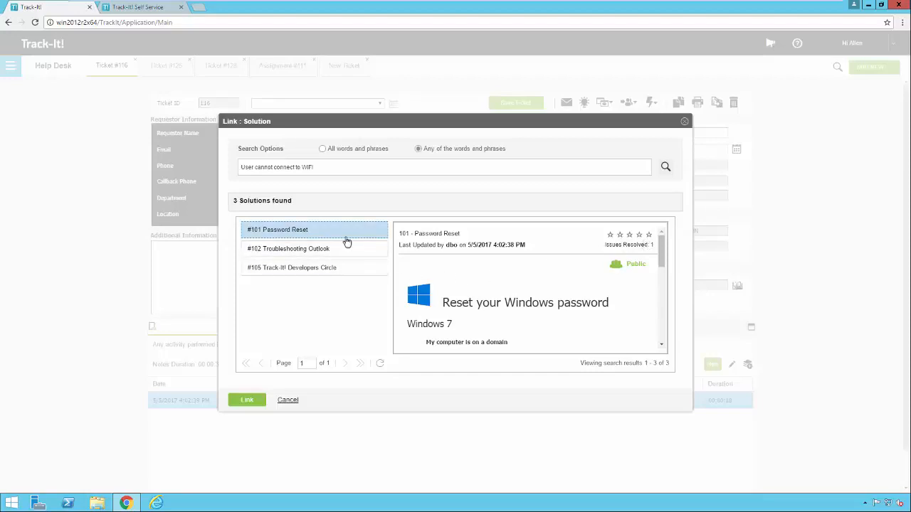
{"action": "left_click", "coordinate": [247, 400]}
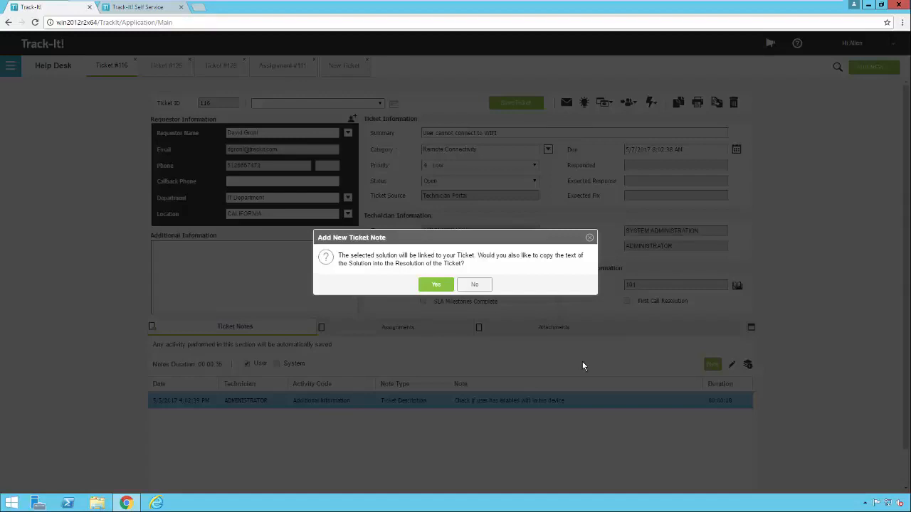
{"action": "left_click", "coordinate": [438, 286]}
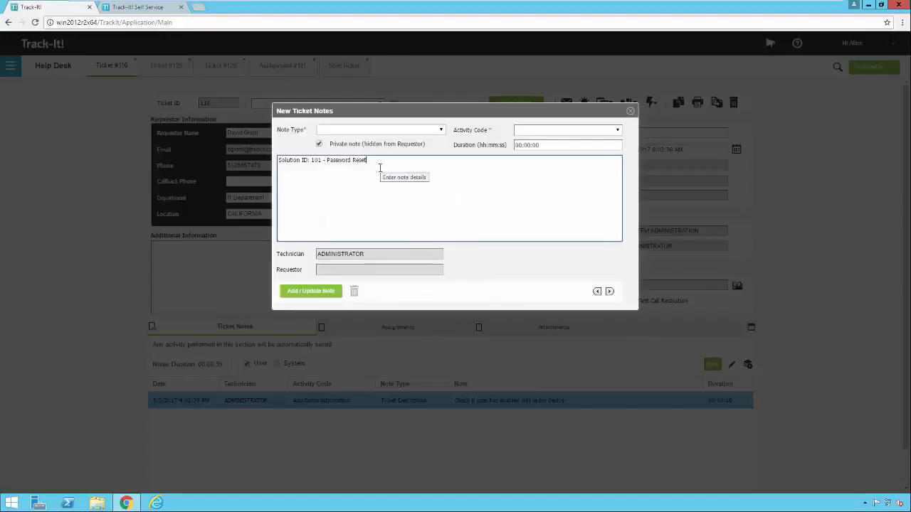
Classify the new note as a Technician Note with the activity code Additional information, and add it to the ticket
{"action": "left_click", "coordinate": [440, 131]}
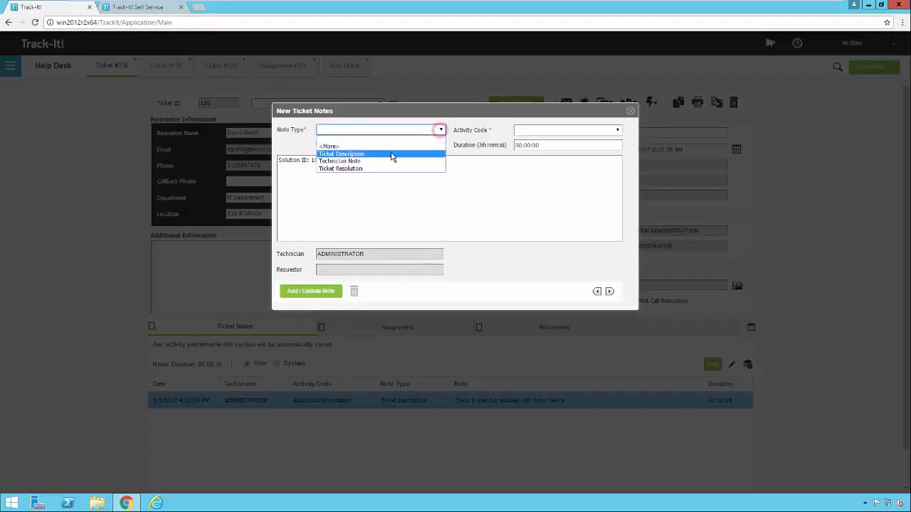
{"action": "left_click", "coordinate": [379, 162]}
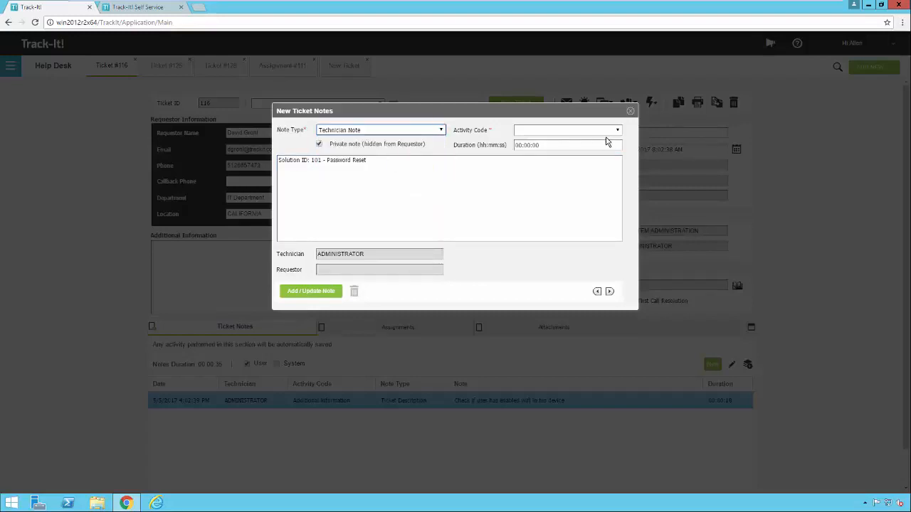
{"action": "left_click", "coordinate": [617, 132]}
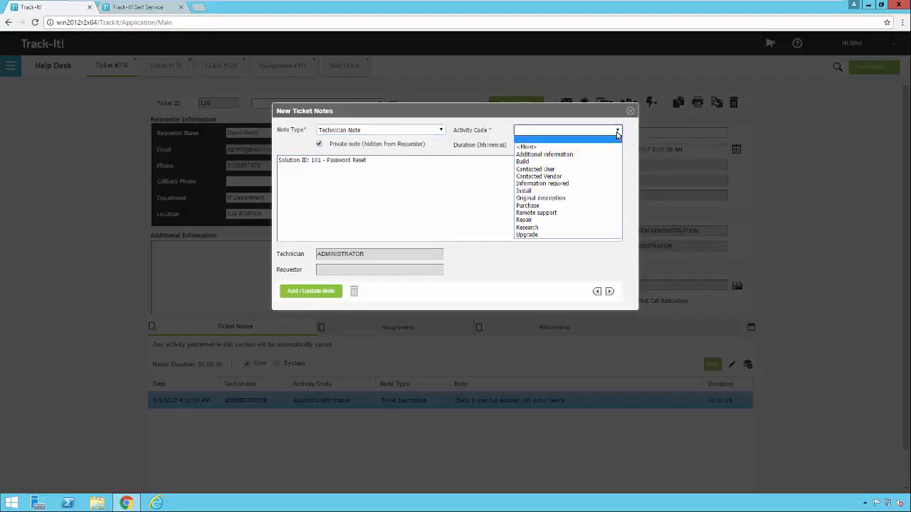
{"action": "left_click", "coordinate": [574, 155]}
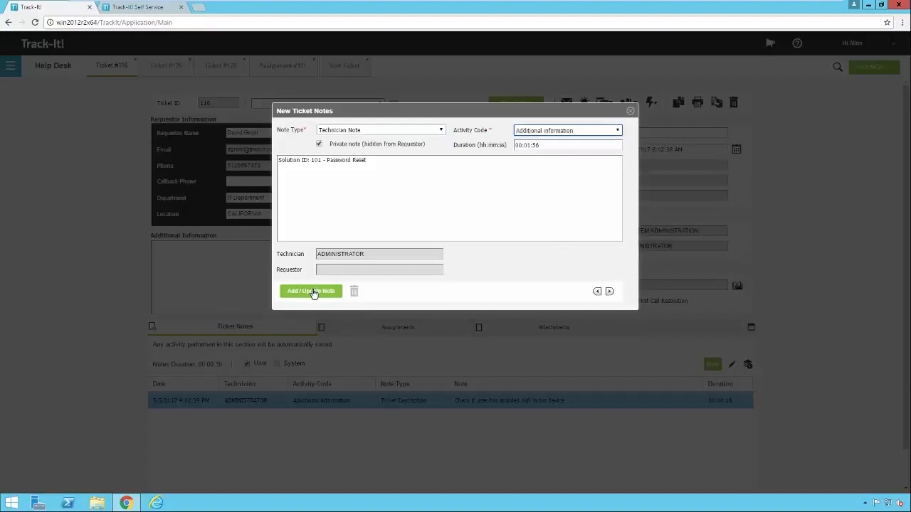
{"action": "left_click", "coordinate": [313, 292]}
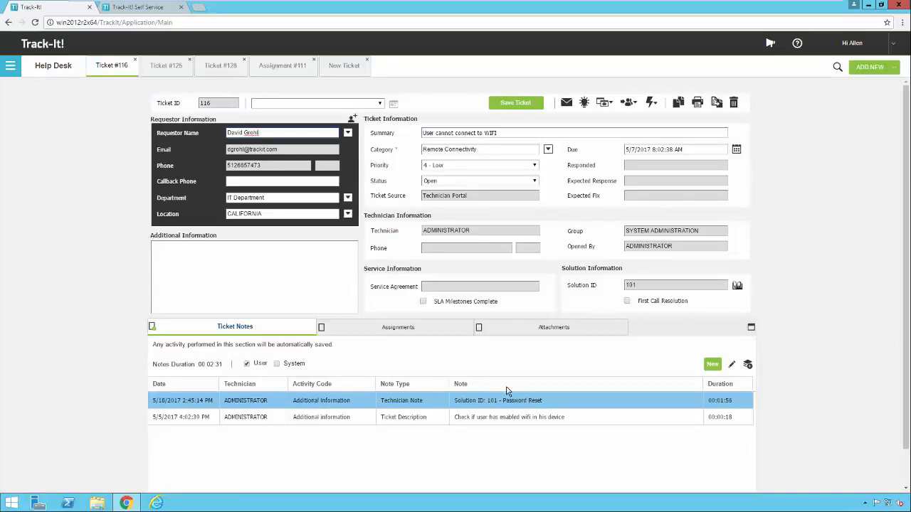
Save the WIFI ticket, viewing the linked Password Reset solution before and after saving to check its Issues Resolved count
{"action": "left_click", "coordinate": [737, 286]}
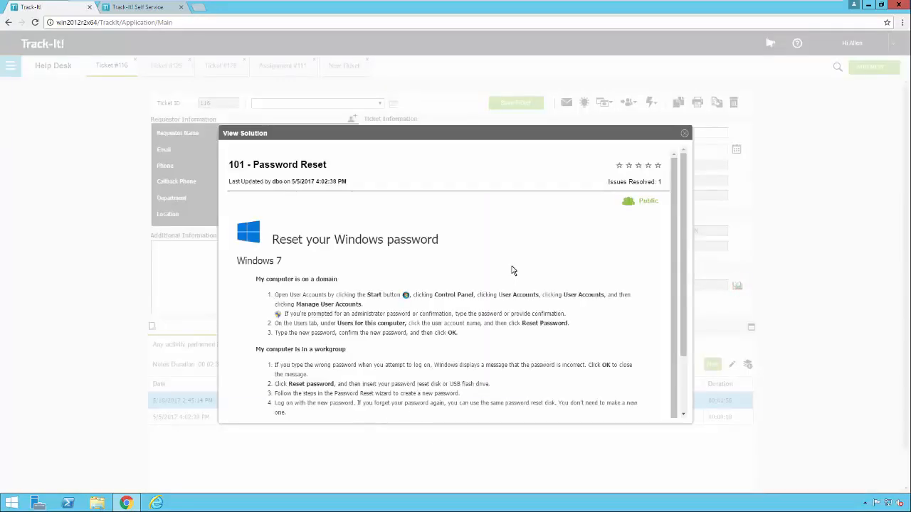
{"action": "left_click", "coordinate": [684, 133]}
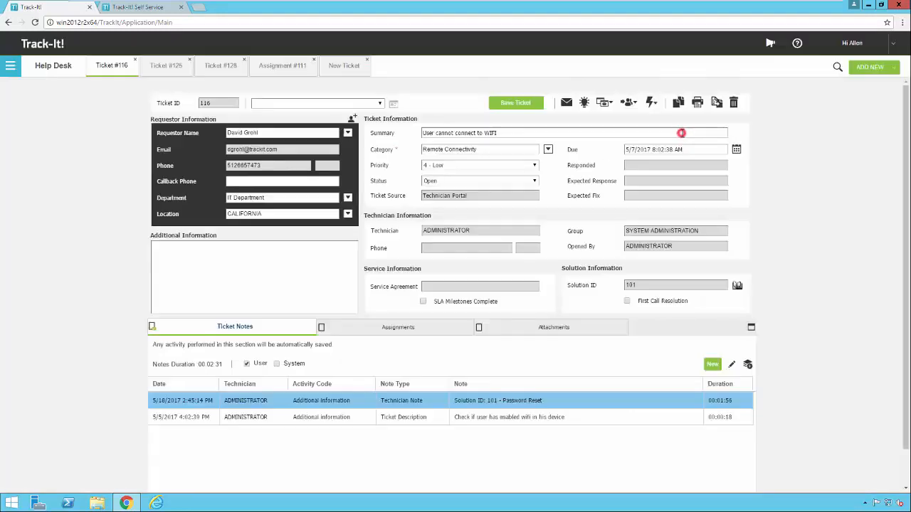
{"action": "left_click", "coordinate": [500, 103]}
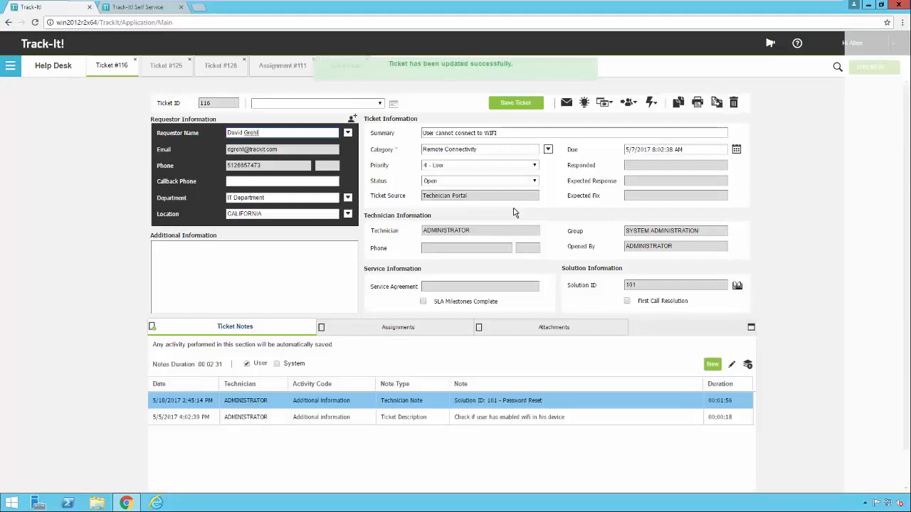
{"action": "left_click", "coordinate": [737, 287]}
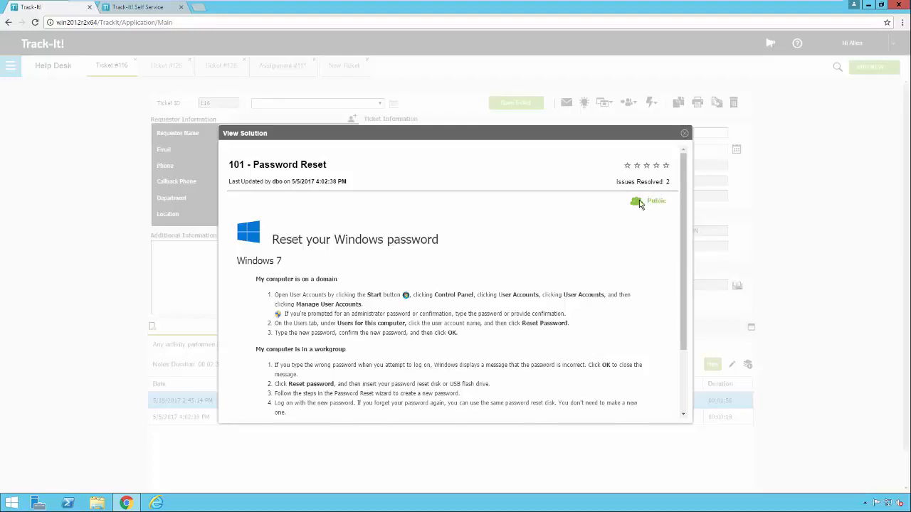
{"action": "left_click", "coordinate": [685, 135]}
List the open tickets for the WIFI ticket's location and open the "Dallas network down" ticket
{"action": "left_click", "coordinate": [611, 103]}
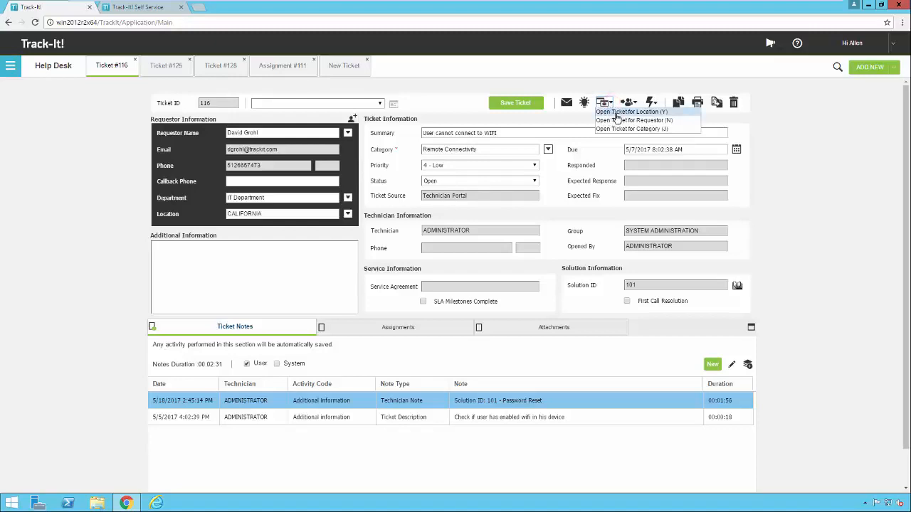
{"action": "left_click", "coordinate": [666, 112]}
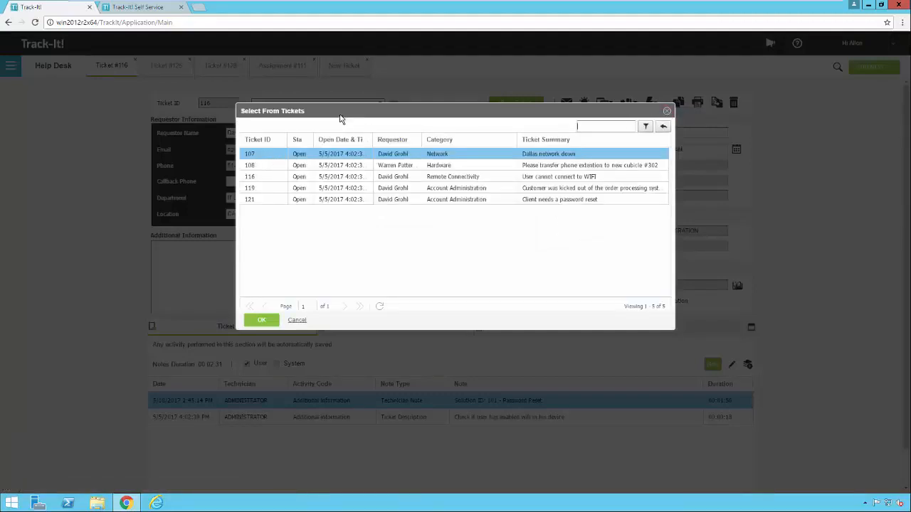
{"action": "left_click_drag", "start_coordinate": [347, 112], "coordinate": [394, 107]}
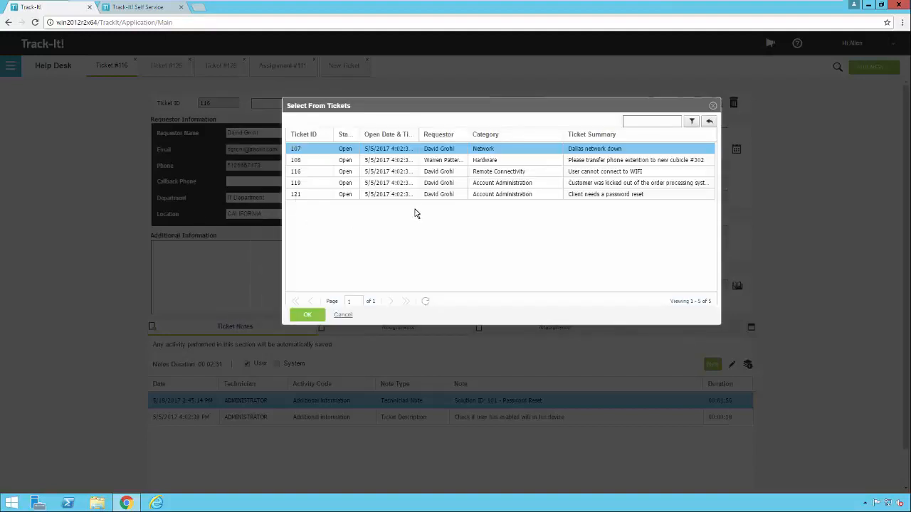
{"action": "left_click", "coordinate": [315, 150]}
{"action": "left_click", "coordinate": [317, 314]}
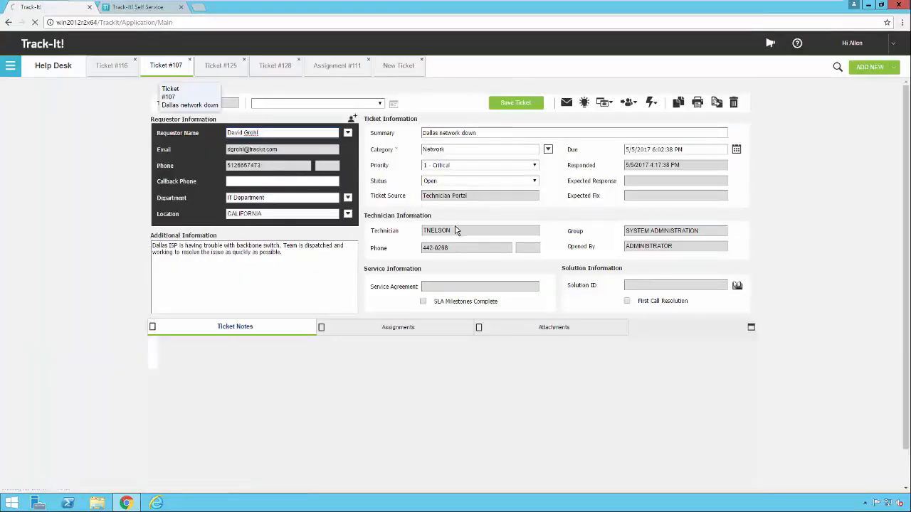
Return to the WIFI ticket and look up open tickets for its requestor and its category without opening any
{"action": "left_click", "coordinate": [119, 66]}
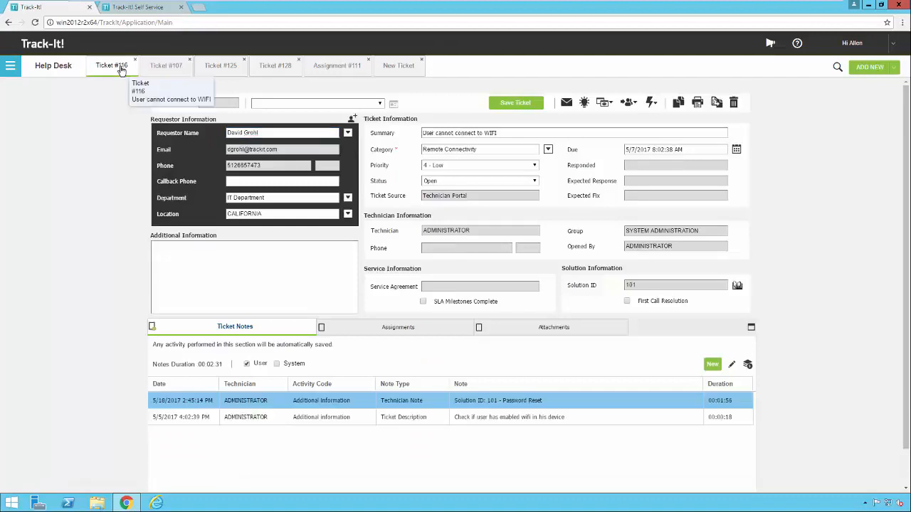
{"action": "left_click", "coordinate": [607, 103]}
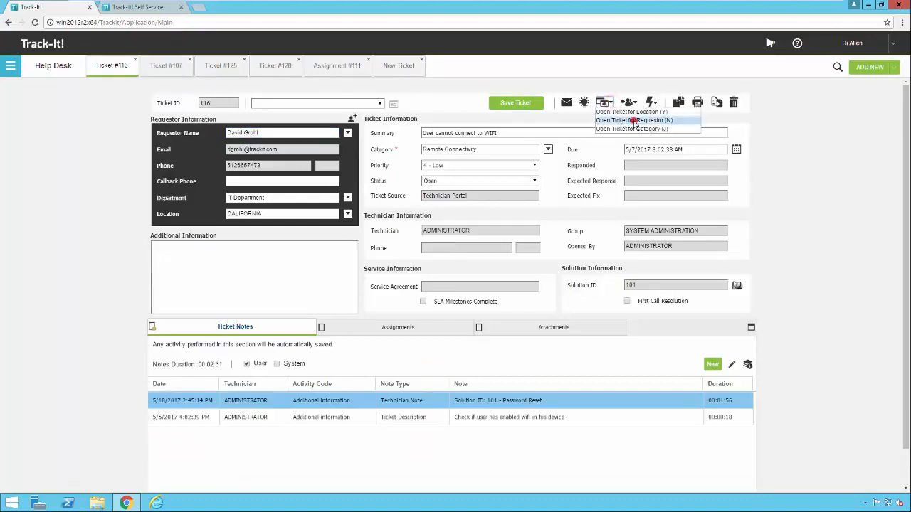
{"action": "left_click", "coordinate": [633, 120]}
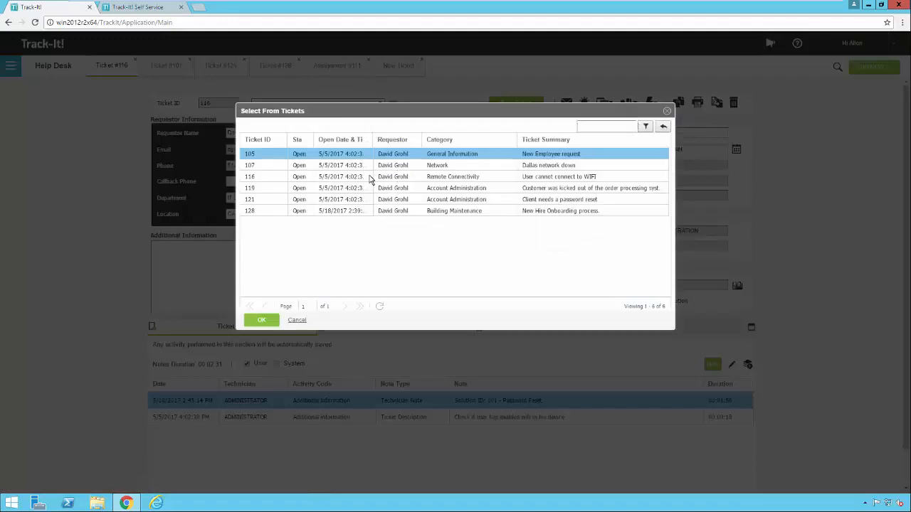
{"action": "left_click", "coordinate": [297, 321]}
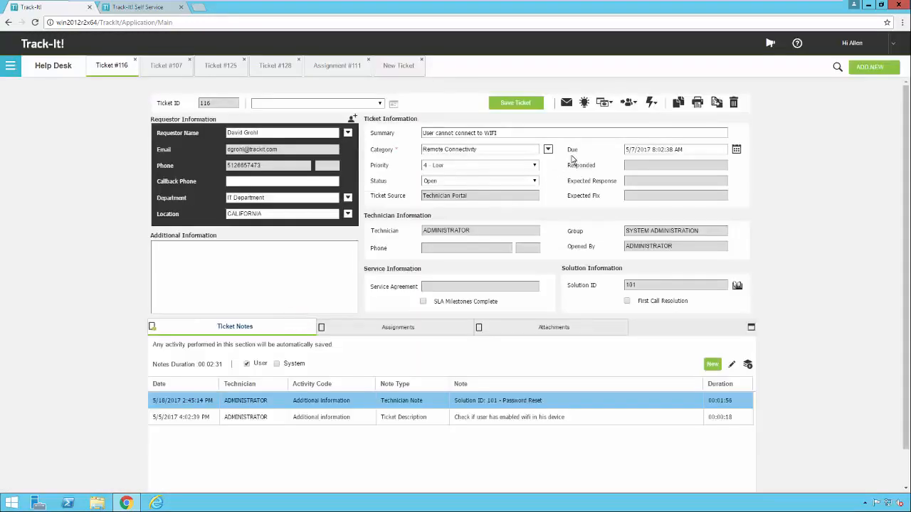
{"action": "left_click", "coordinate": [609, 104]}
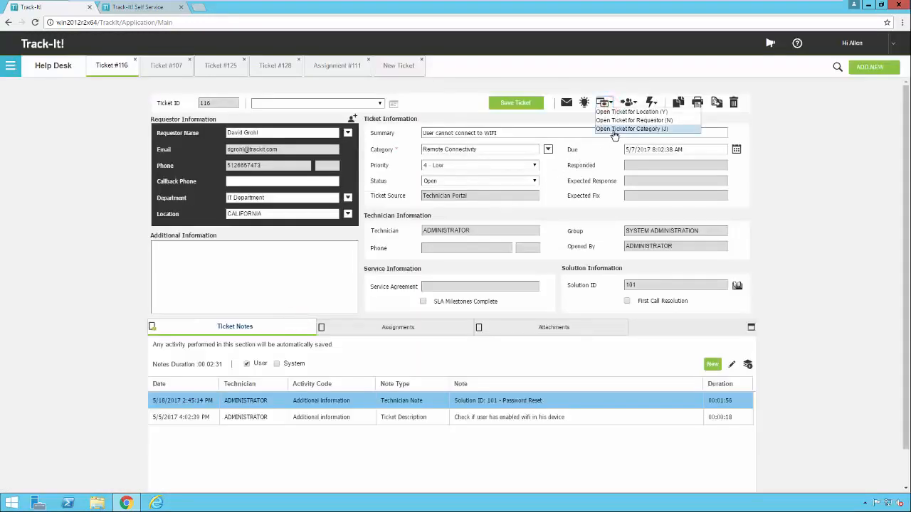
{"action": "left_click", "coordinate": [620, 131]}
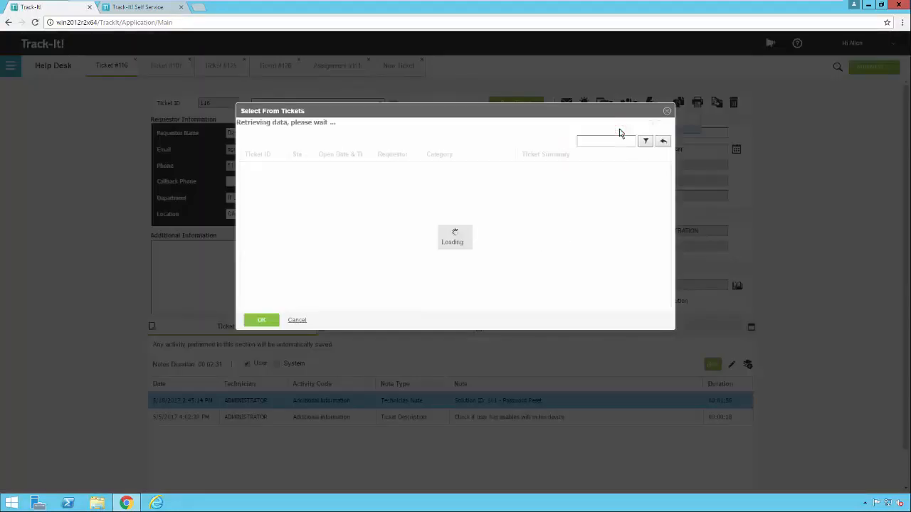
{"action": "left_click", "coordinate": [296, 320]}
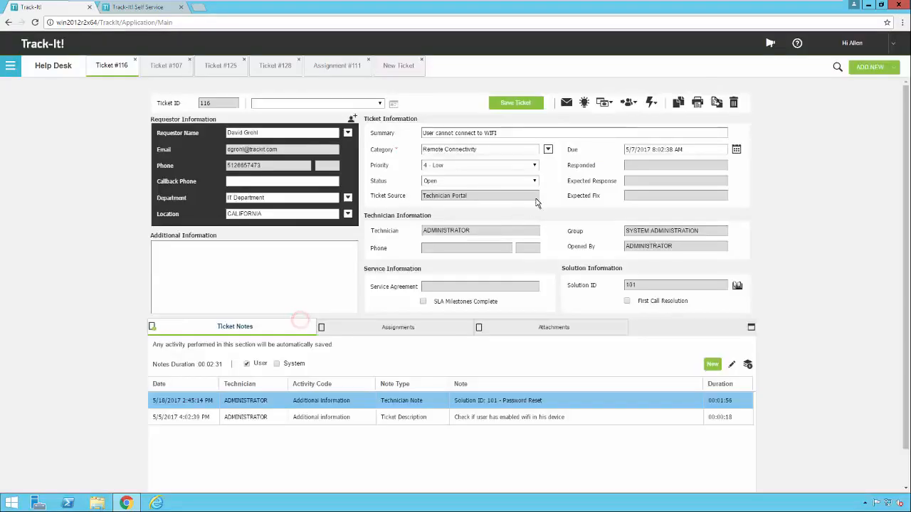
{"action": "left_click", "coordinate": [636, 104]}
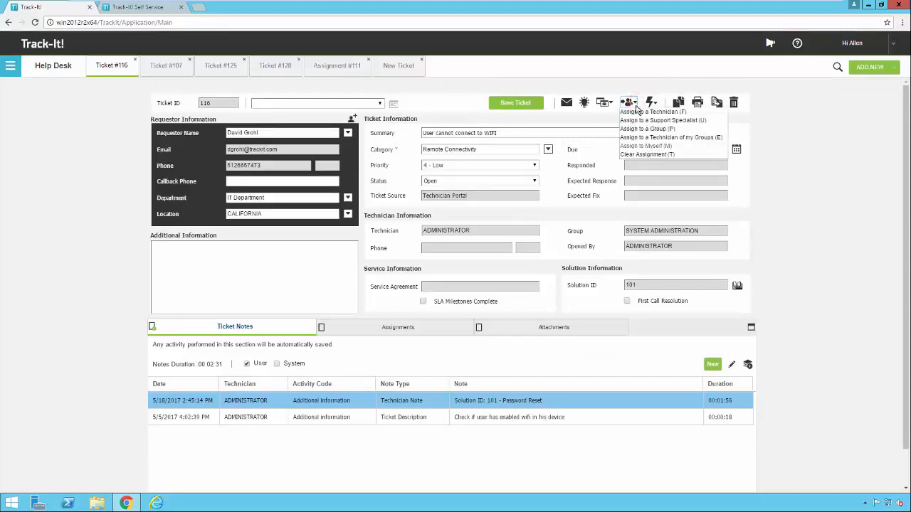
{"action": "left_click", "coordinate": [649, 113]}
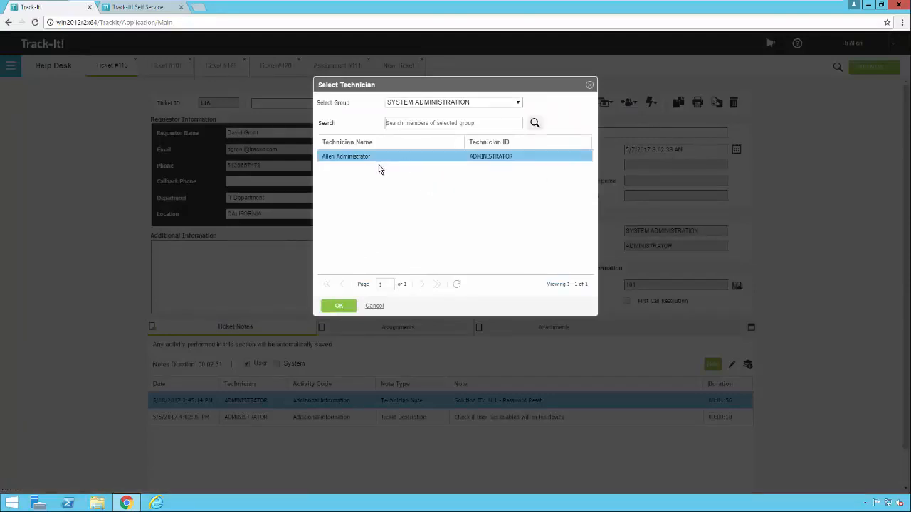
{"action": "left_click", "coordinate": [517, 103]}
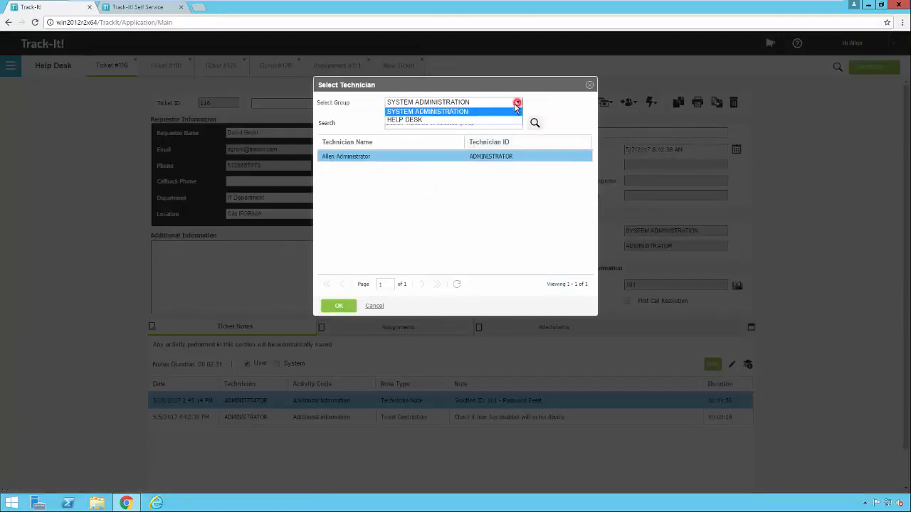
{"action": "left_click", "coordinate": [441, 122]}
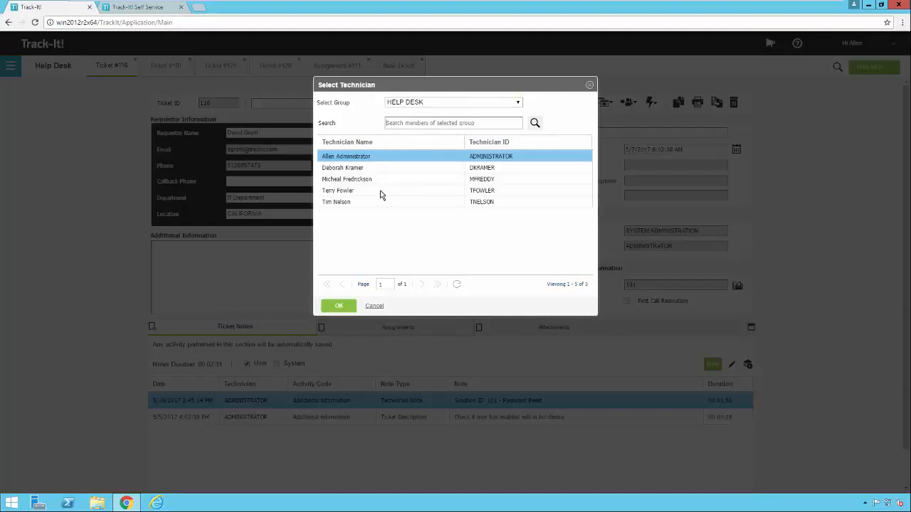
{"action": "left_click", "coordinate": [377, 191]}
{"action": "left_click", "coordinate": [341, 308]}
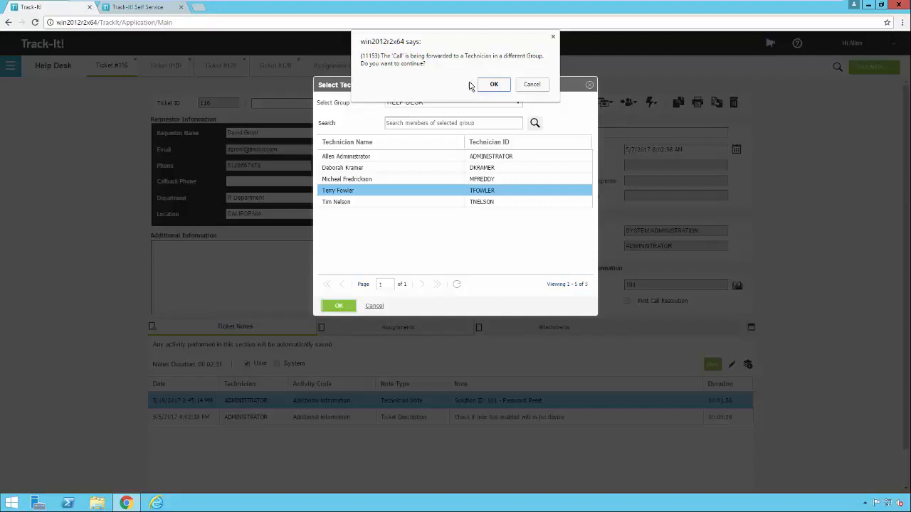
{"action": "left_click", "coordinate": [491, 84]}
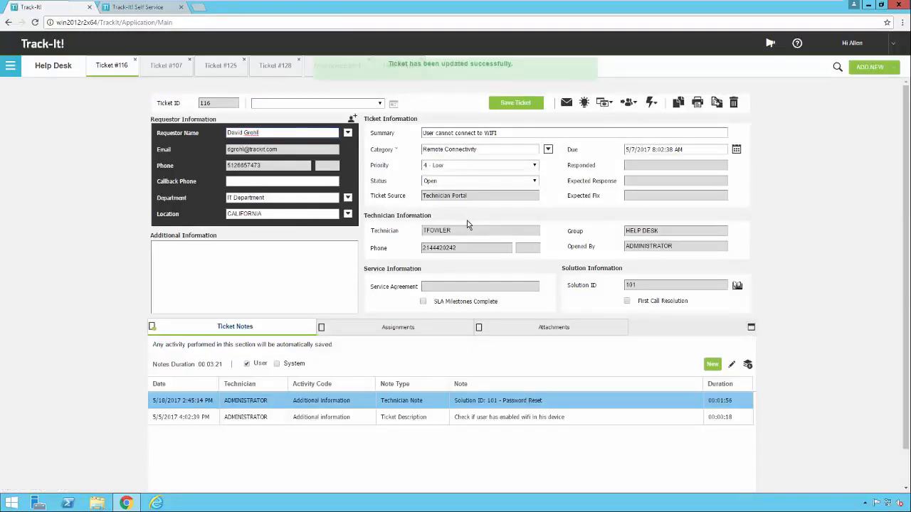
Check the support specialist selection without choosing anyone, and assign the WIFI ticket to yourself
{"action": "left_click", "coordinate": [630, 103]}
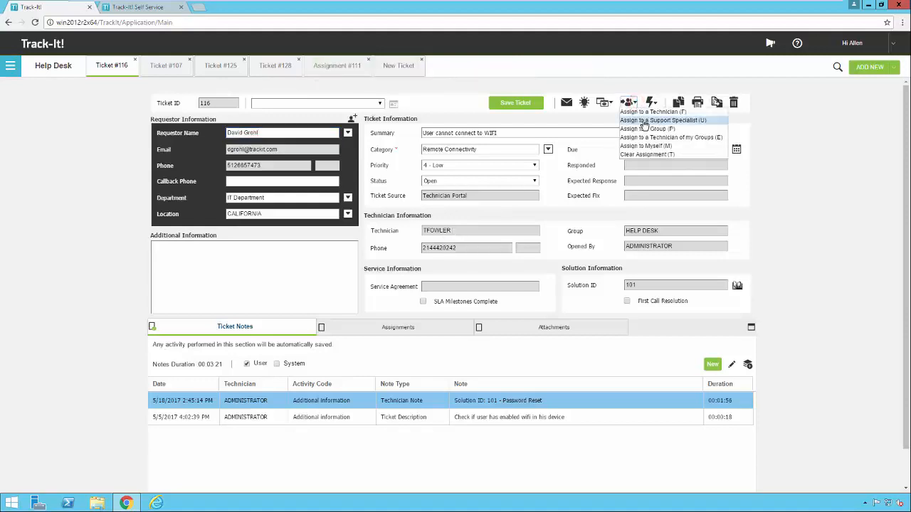
{"action": "left_click", "coordinate": [644, 120]}
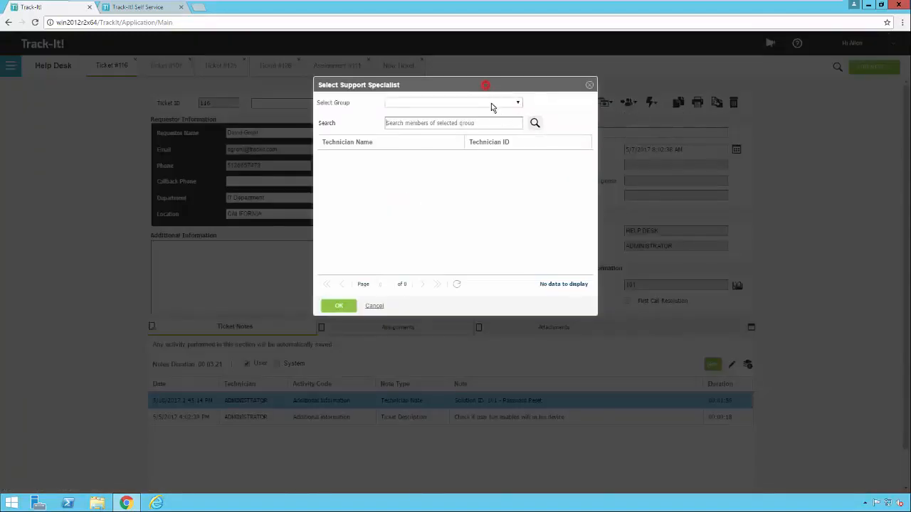
{"action": "left_click_drag", "start_coordinate": [488, 85], "coordinate": [500, 221]}
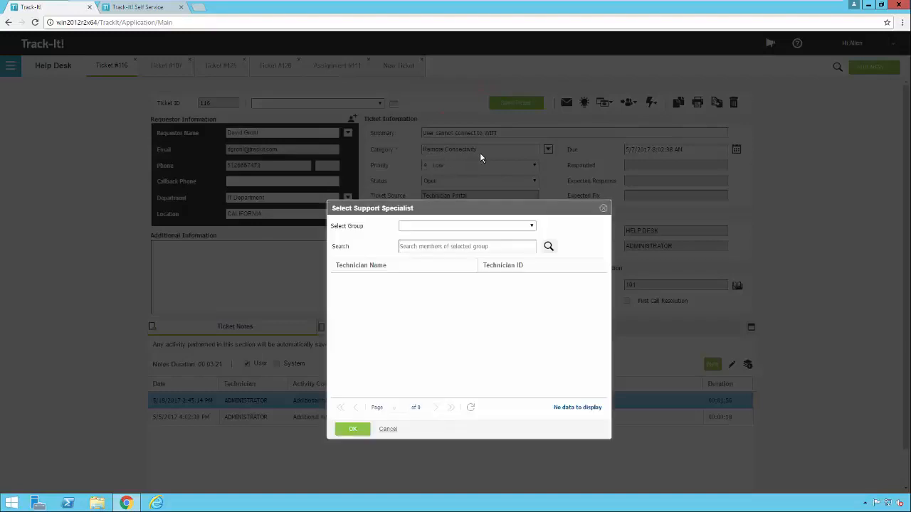
{"action": "left_click", "coordinate": [389, 431]}
{"action": "left_click", "coordinate": [634, 104]}
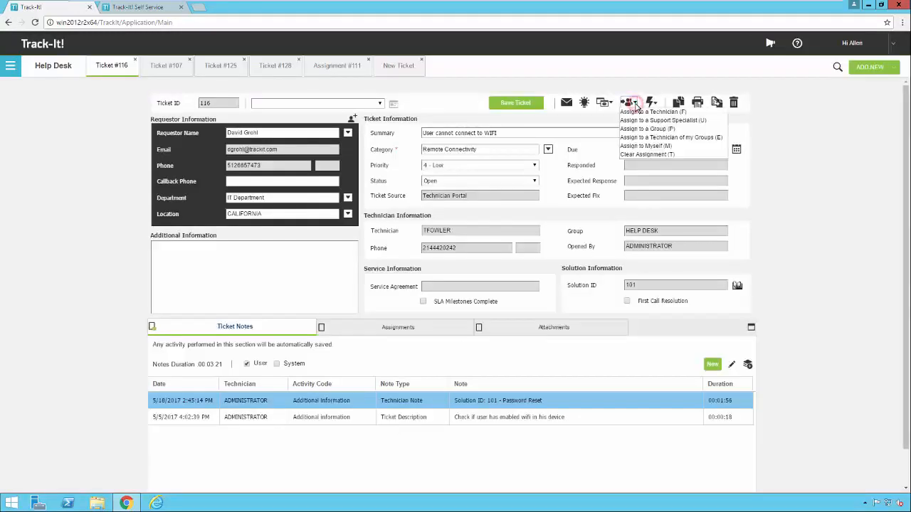
{"action": "left_click", "coordinate": [653, 146]}
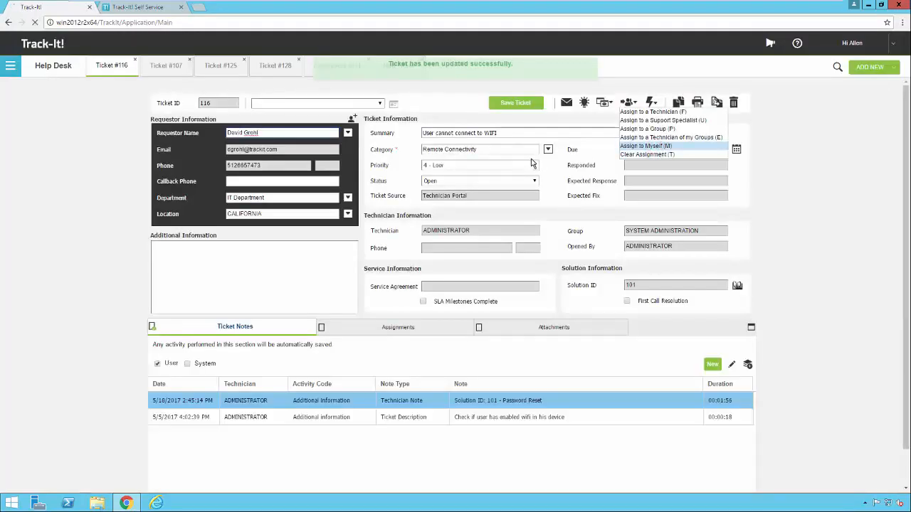
Close the WIFI ticket and show its system notes alongside the user notes
{"action": "left_click", "coordinate": [654, 103]}
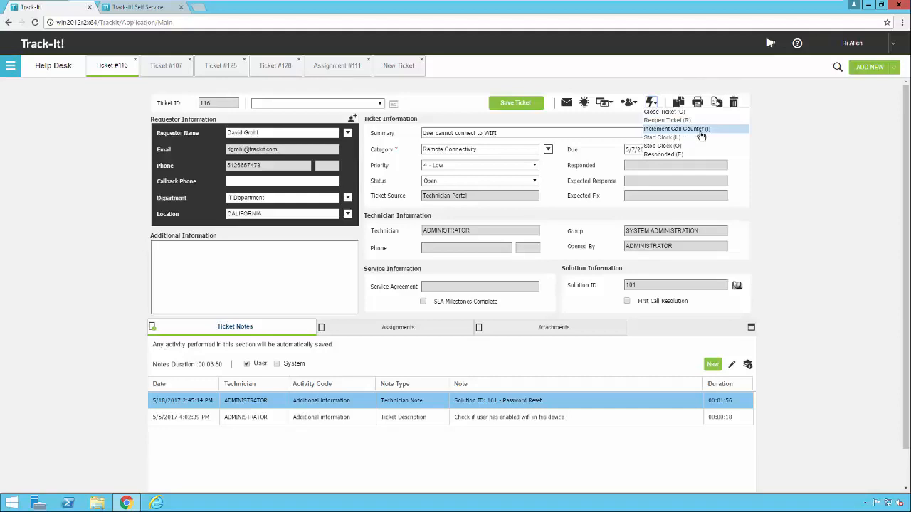
{"action": "left_click", "coordinate": [668, 112]}
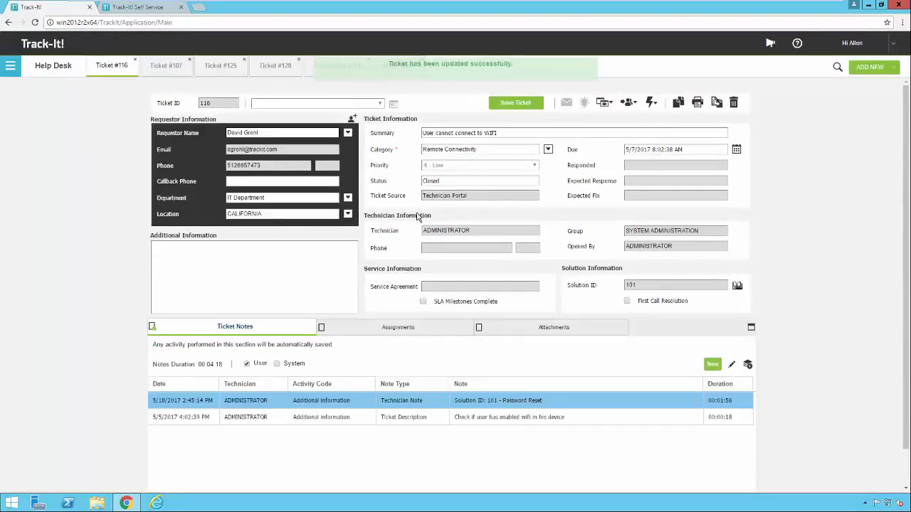
{"action": "left_click", "coordinate": [277, 364]}
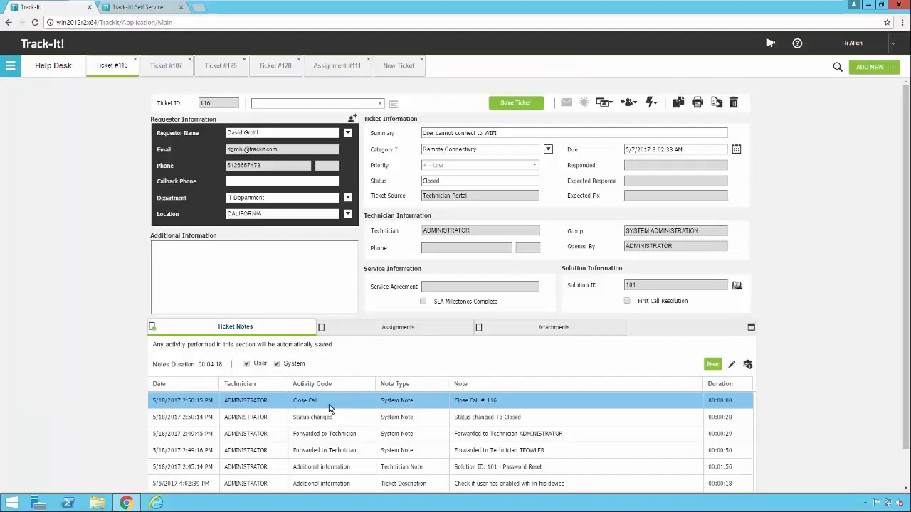
Reopen the closed WIFI ticket and return to the Help Desk ticket list
{"action": "left_click", "coordinate": [654, 104]}
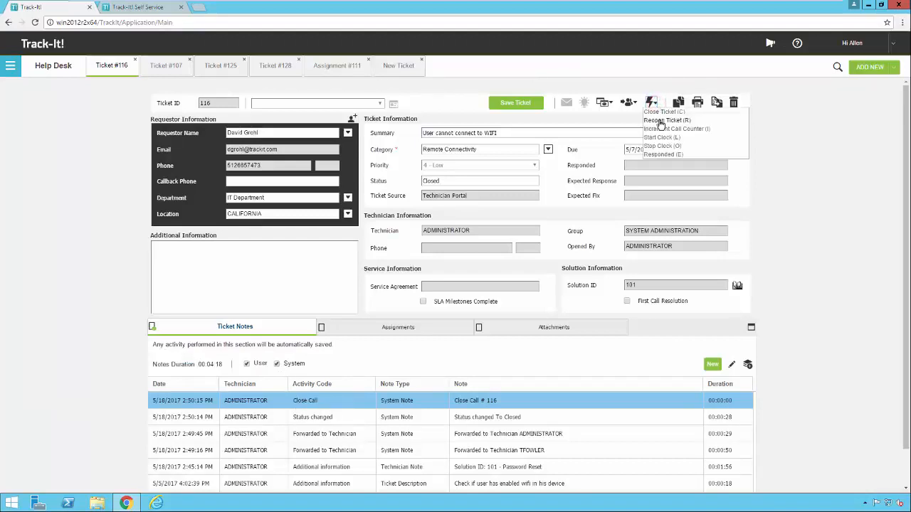
{"action": "left_click", "coordinate": [659, 123]}
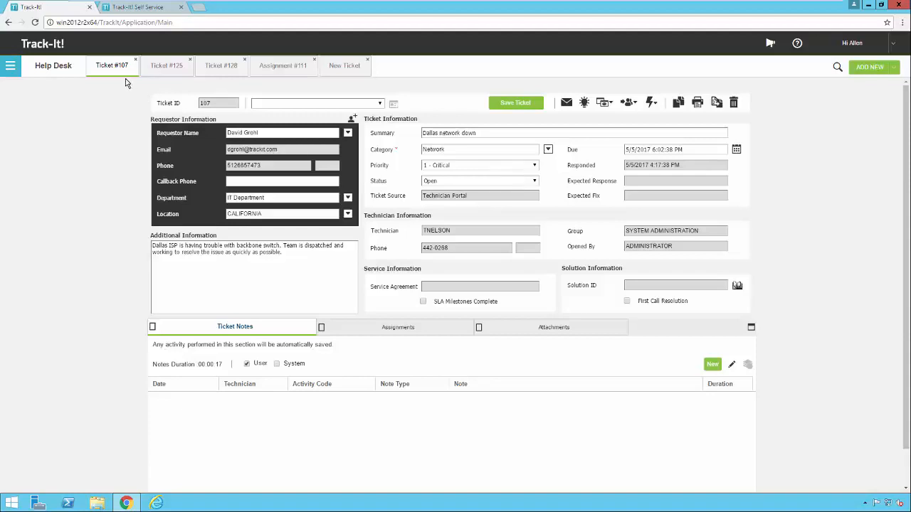
{"action": "left_click", "coordinate": [51, 69]}
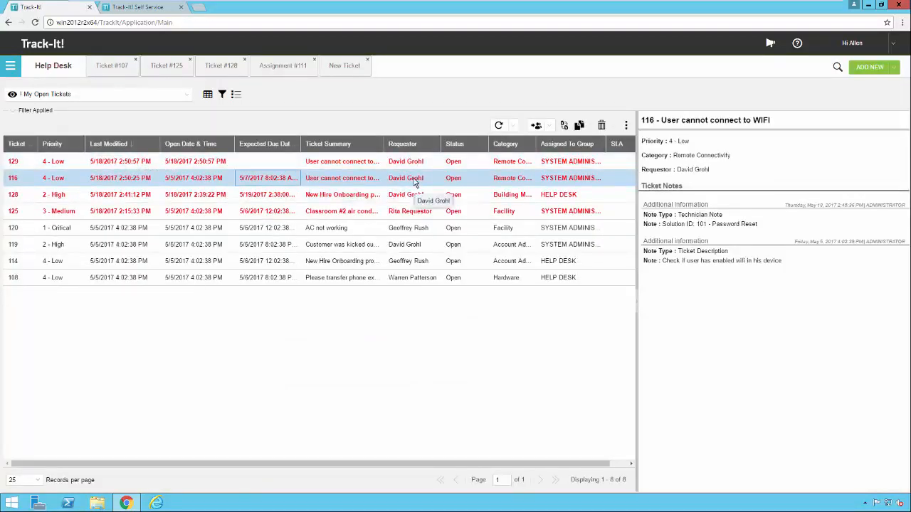
Select the "AC not working" ticket in the list and show its assignment options without assigning it
{"action": "left_click", "coordinate": [359, 212]}
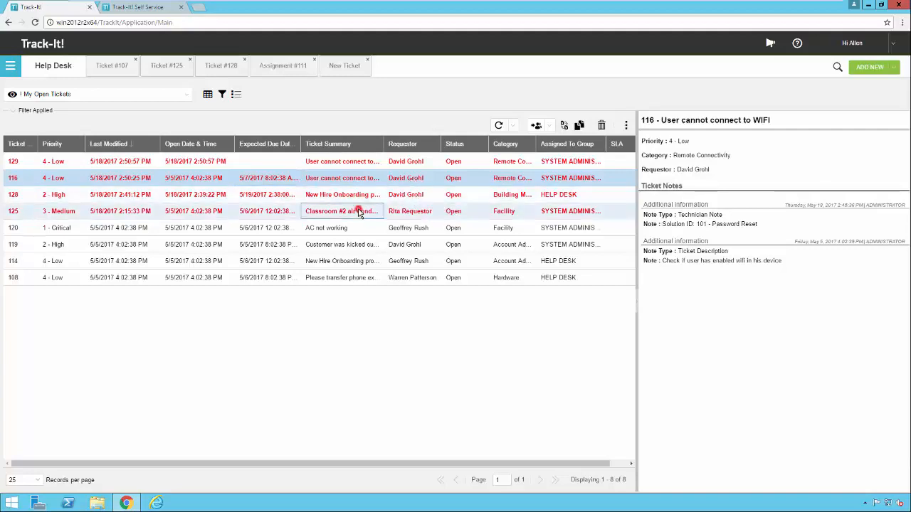
{"action": "left_click", "coordinate": [455, 229]}
{"action": "left_click", "coordinate": [552, 128]}
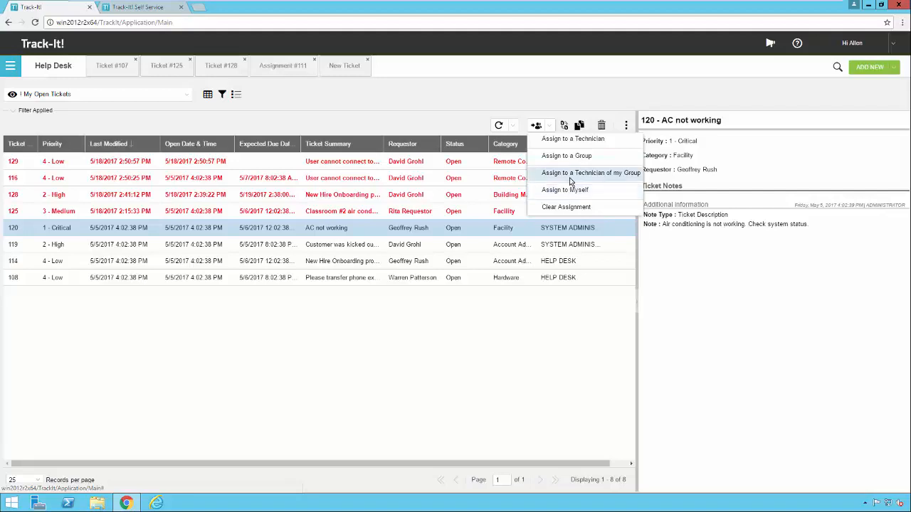
Start a status change for the order processing login ticket with status Closed, activity code Repair and note type Ticket Resolution
{"action": "left_click", "coordinate": [500, 246]}
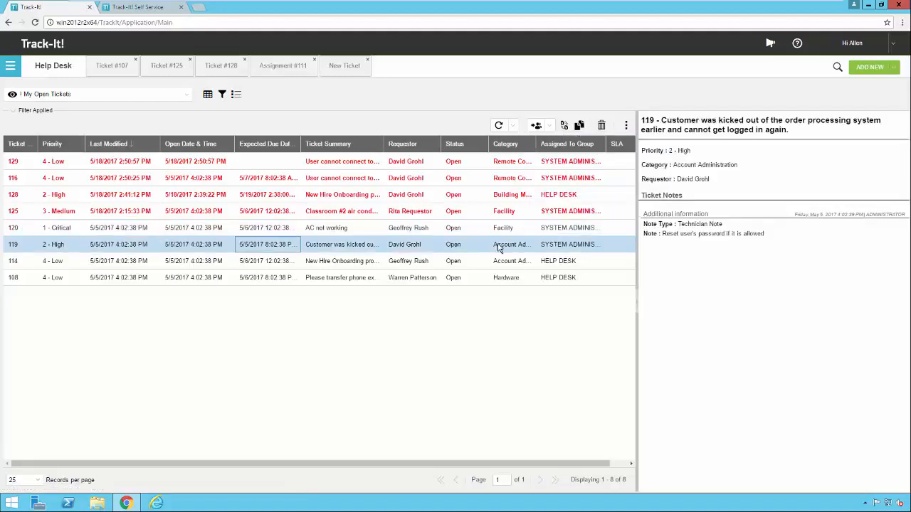
{"action": "left_click", "coordinate": [564, 127]}
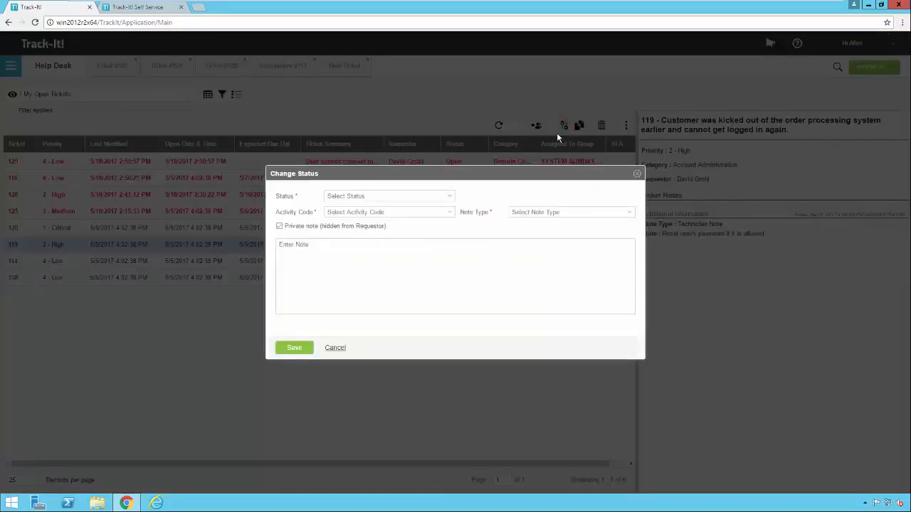
{"action": "left_click", "coordinate": [449, 197]}
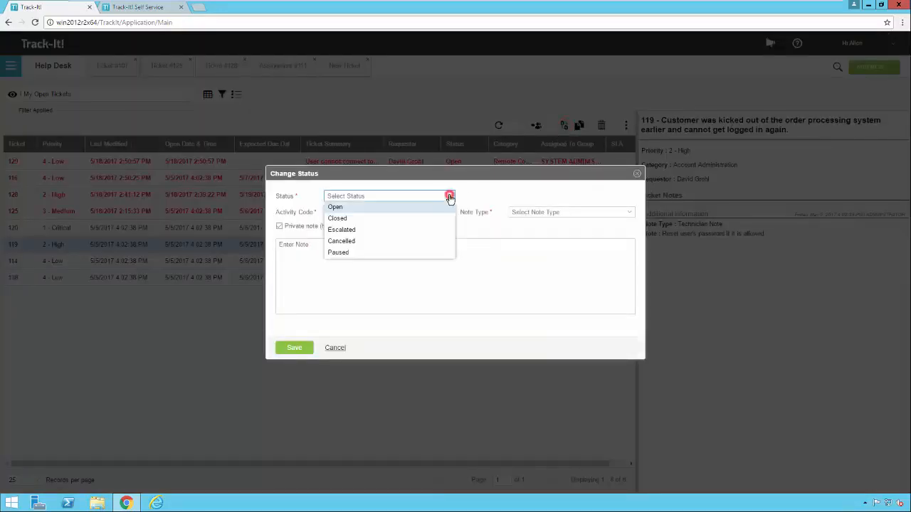
{"action": "left_click", "coordinate": [373, 219]}
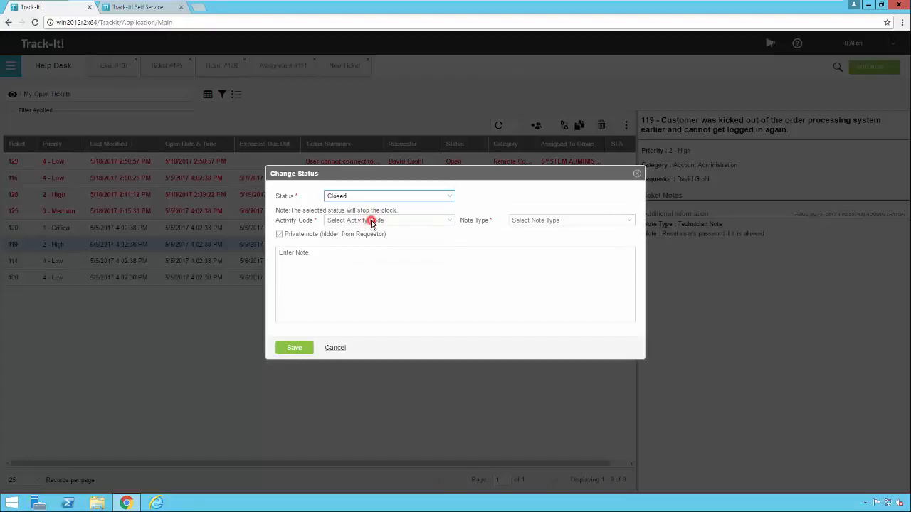
{"action": "left_click", "coordinate": [373, 221]}
{"action": "left_click", "coordinate": [350, 336]}
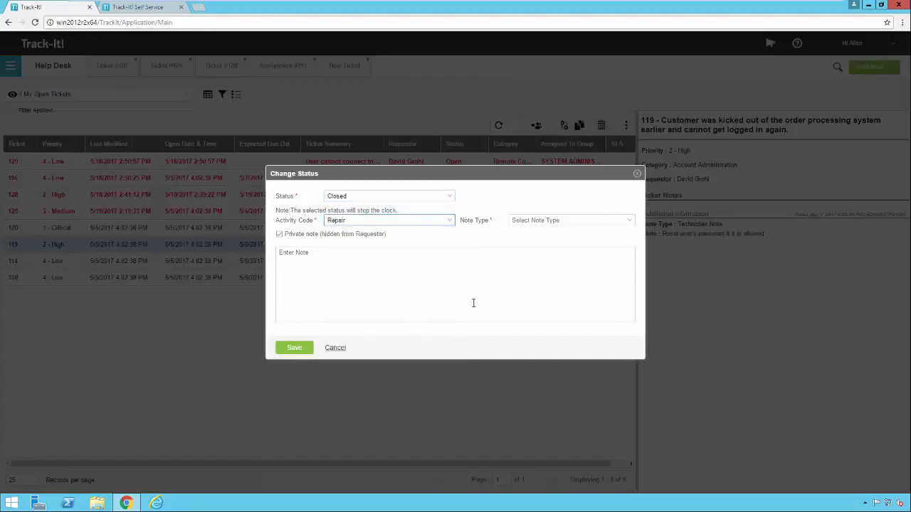
{"action": "left_click", "coordinate": [575, 221]}
{"action": "left_click", "coordinate": [553, 256]}
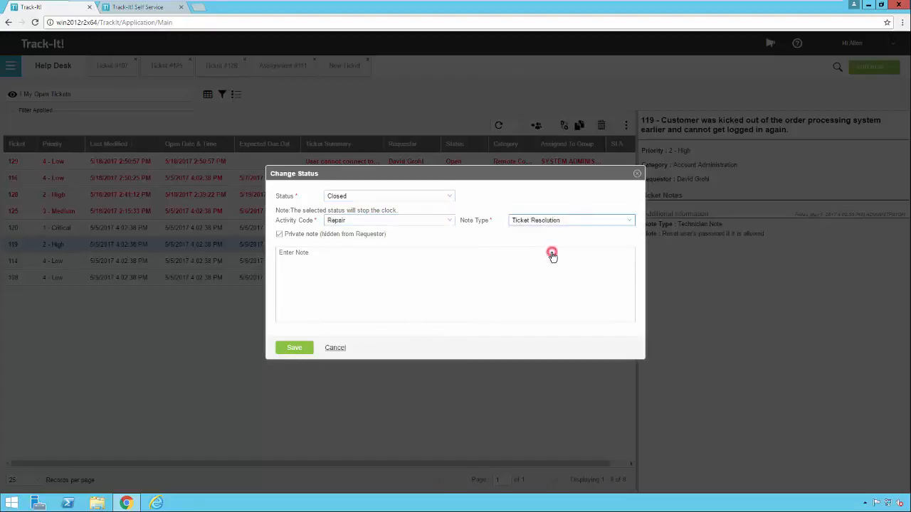
Enter the note "fixed", switch its private setting off and back on, and save the status change
{"action": "left_click", "coordinate": [452, 265]}
{"action": "type", "text": "fixe"}
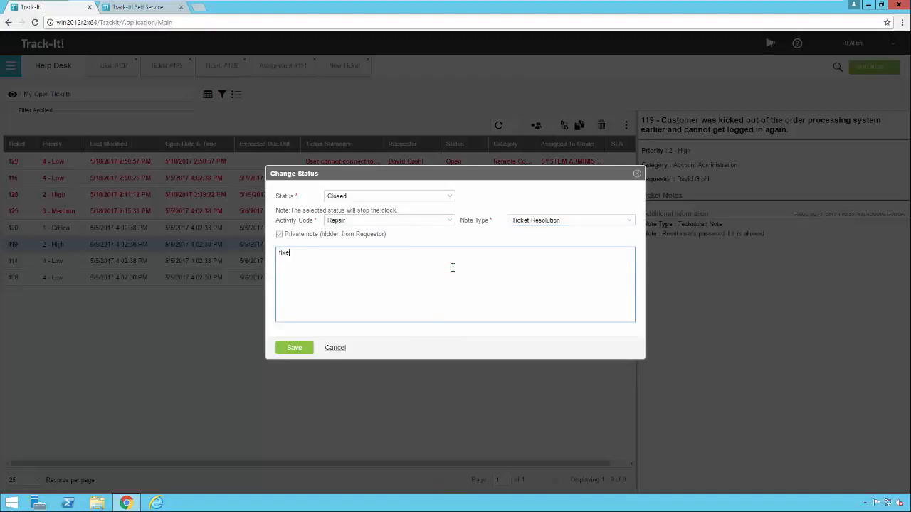
{"action": "type", "text": "d"}
{"action": "left_click", "coordinate": [280, 236]}
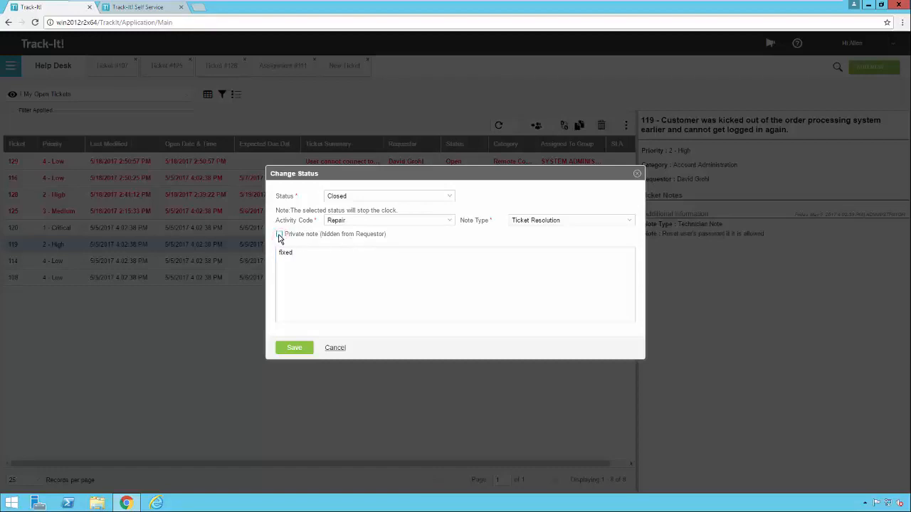
{"action": "left_click", "coordinate": [279, 235]}
{"action": "left_click", "coordinate": [294, 349]}
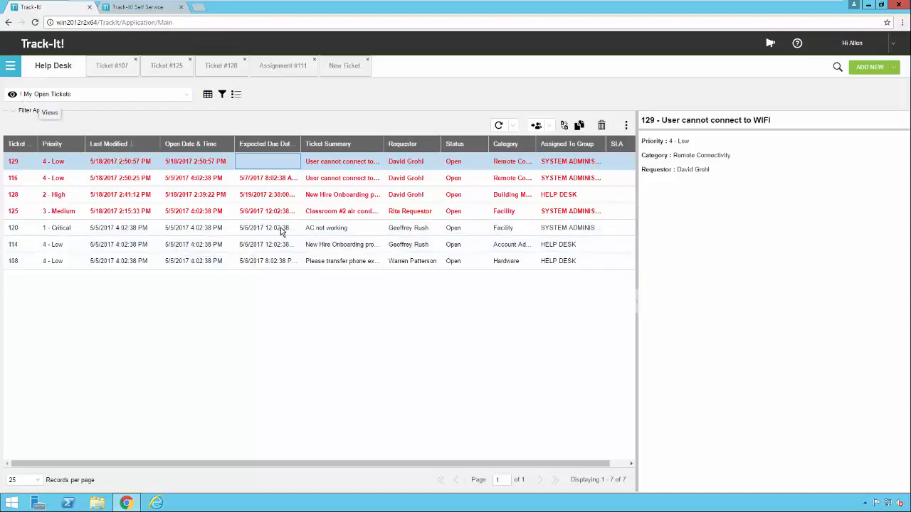
Select the "AC not working" ticket in the open tickets list
{"action": "left_click", "coordinate": [403, 233]}
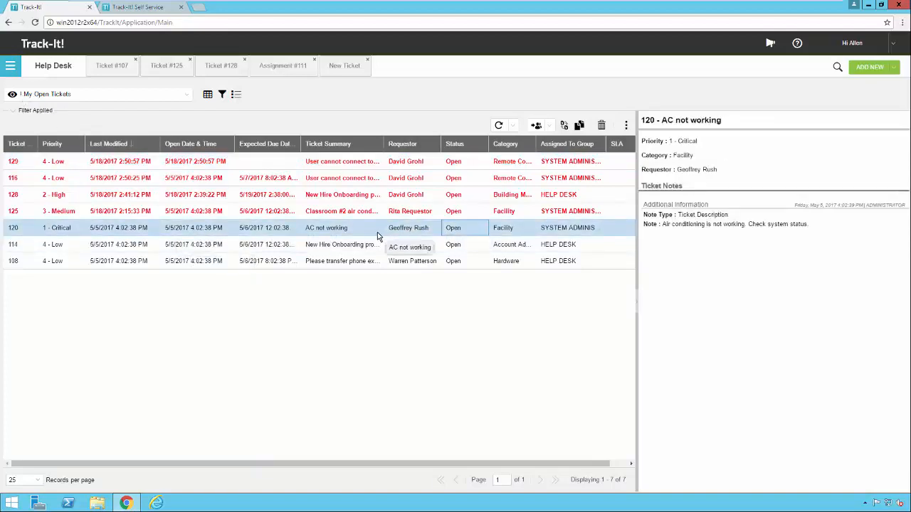